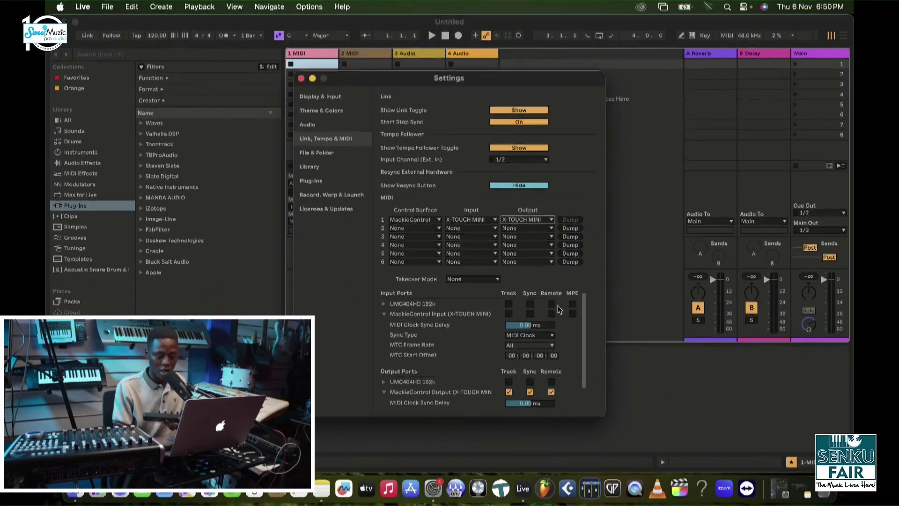
- Enable Track, Sync, Remote and MPE for the MackieControl (X-TOUCH MINI) input port and close Settings
left_click(508, 313)
left_click(530, 314)
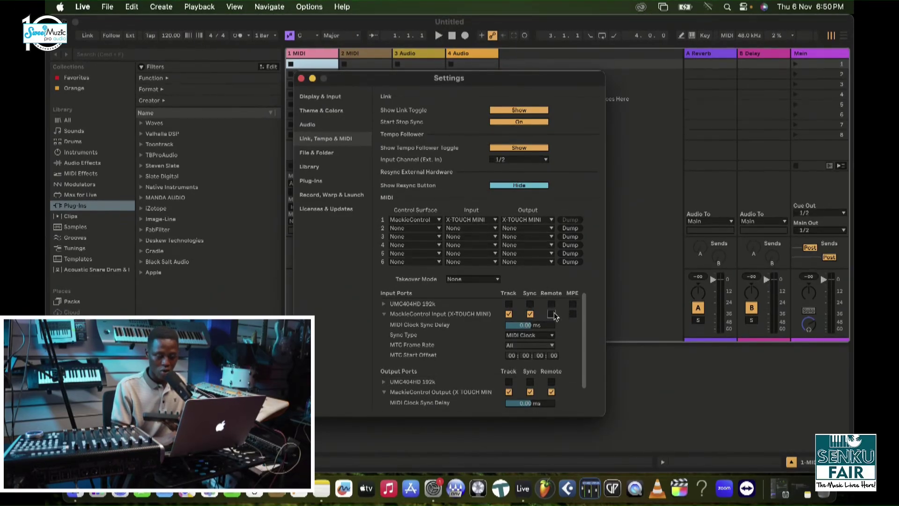
left_click(551, 314)
left_click(572, 314)
scroll(481, 367, "down", 2)
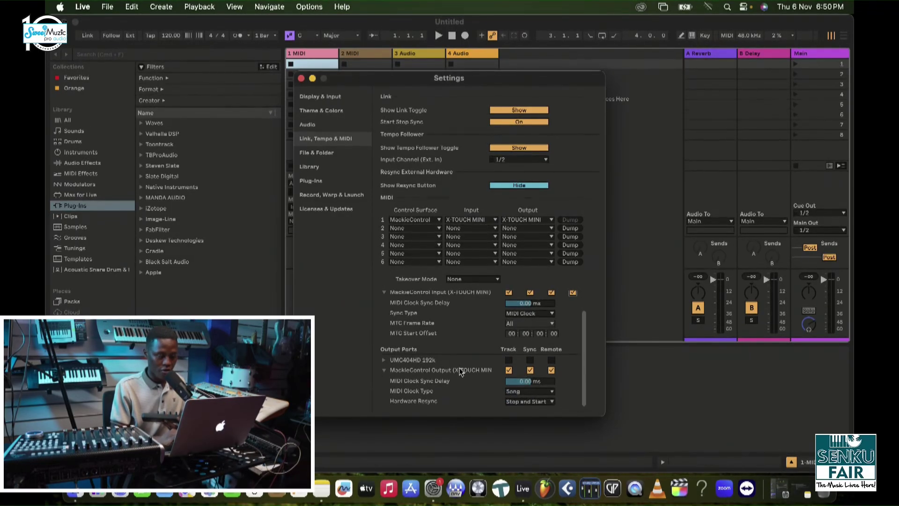
left_click(301, 79)
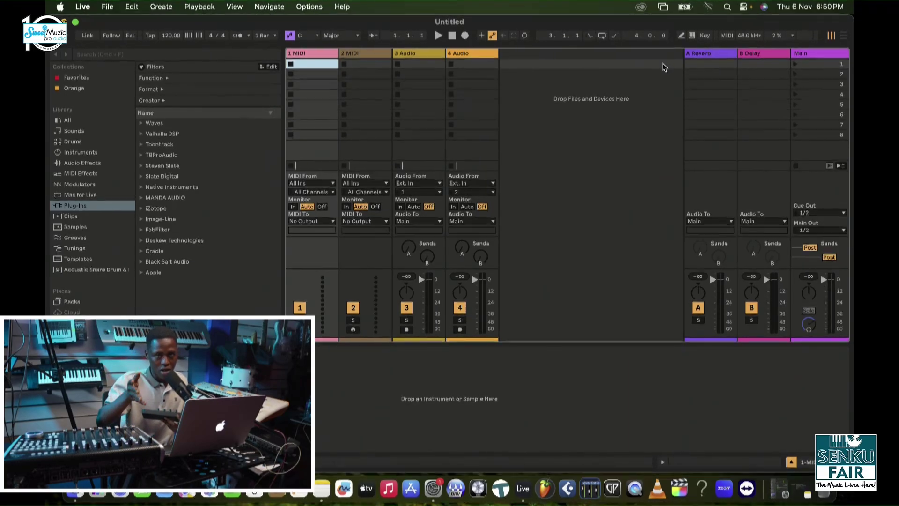
- MIDI-map the Main volume to CC 9 and the B Delay volume to CC 10, leave mapping mode and select the Delay return
left_click(727, 35)
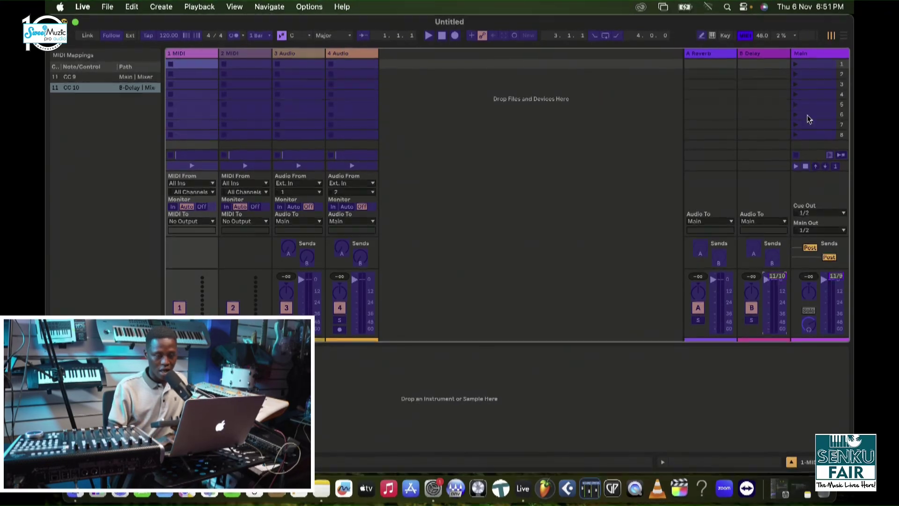
left_click(746, 35)
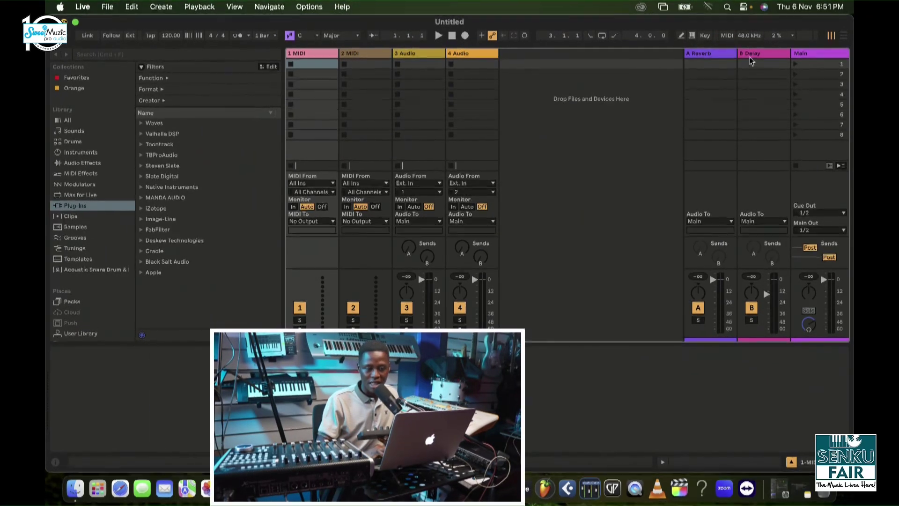
left_click(753, 56)
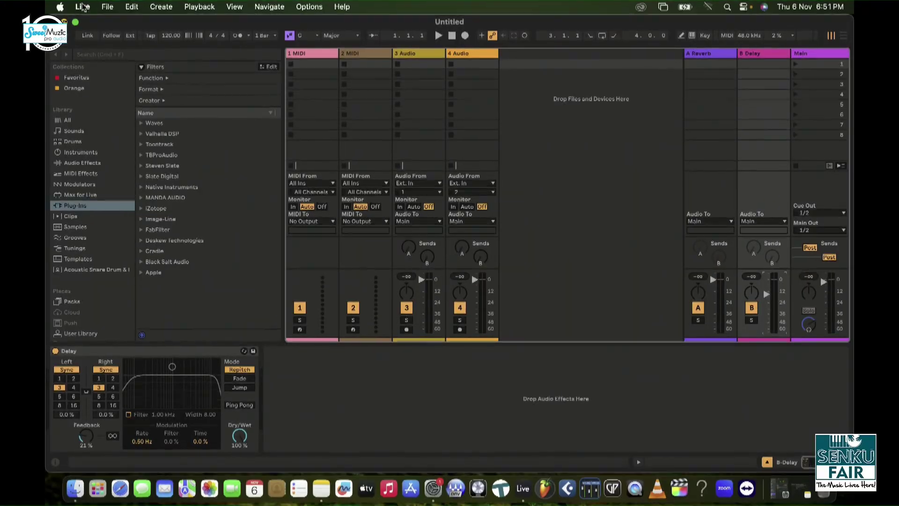
- Quit Live without saving the untitled set
left_click(83, 7)
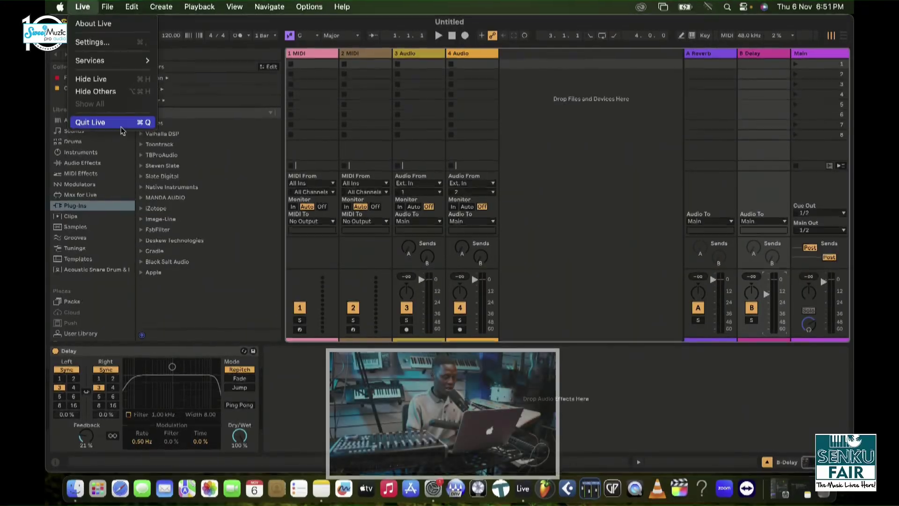
left_click(121, 123)
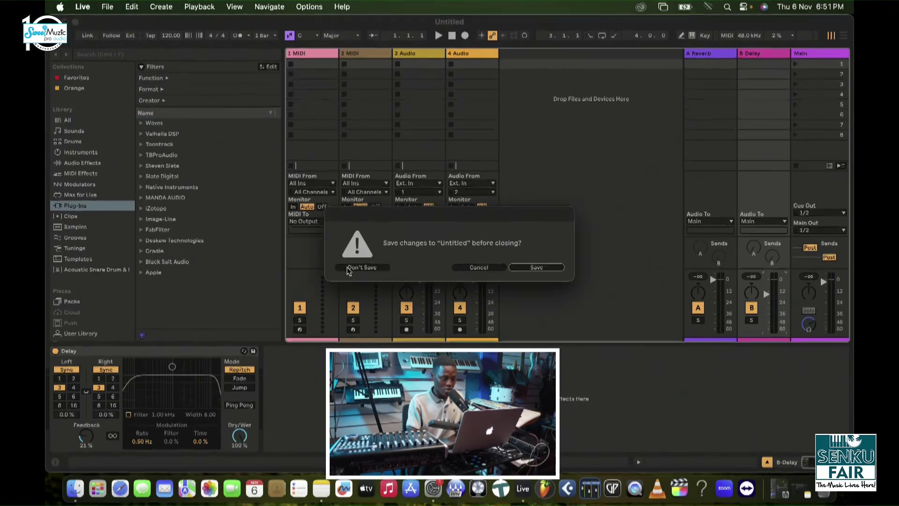
left_click(346, 267)
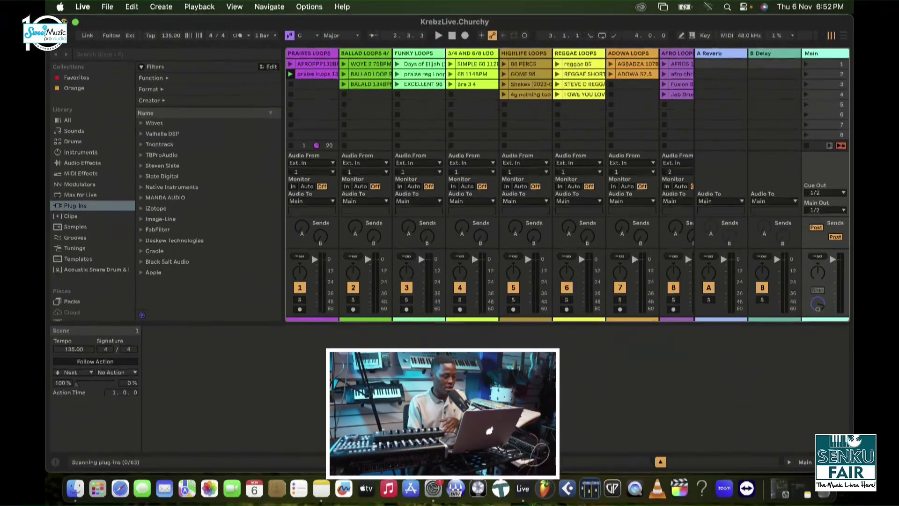
- Hide the browser in the KrebzLive.Churchy set and launch the first clip of the PRAISES LOOPS track
left_click_drag(284, 136, 47, 136)
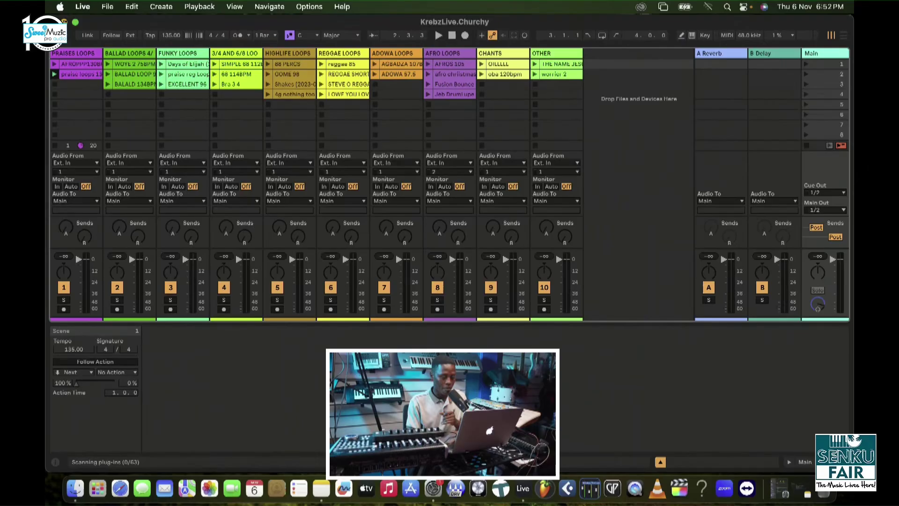
left_click(54, 64)
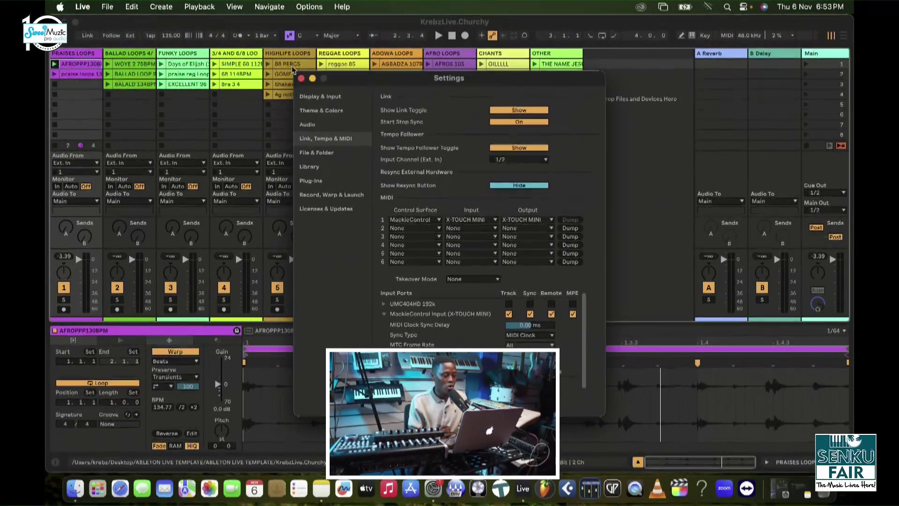
- Close Settings and MIDI-map tap tempo and the two PRAISES LOOPS clips to notes on the controller
left_click(301, 78)
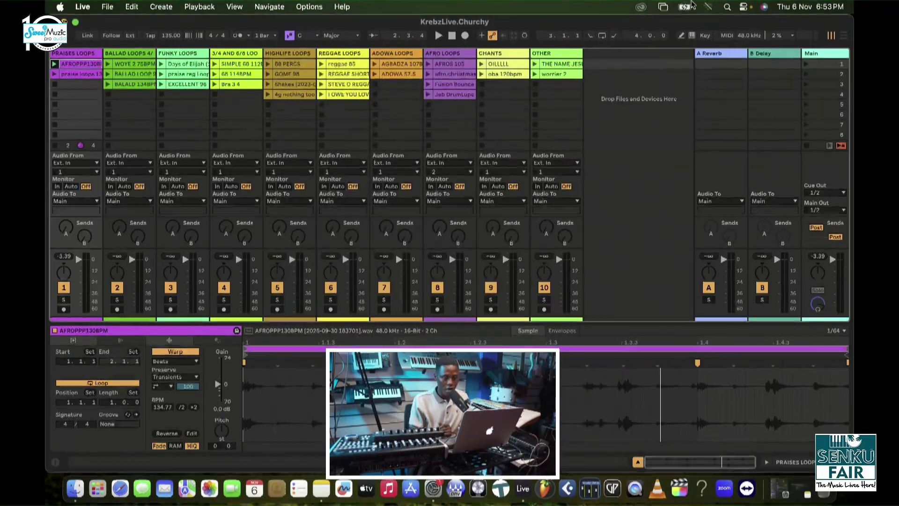
left_click(732, 32)
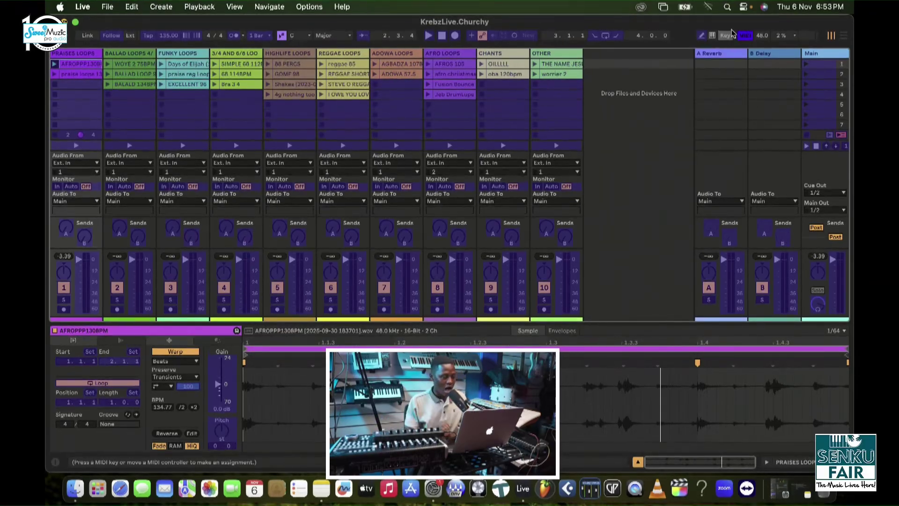
left_click(149, 36)
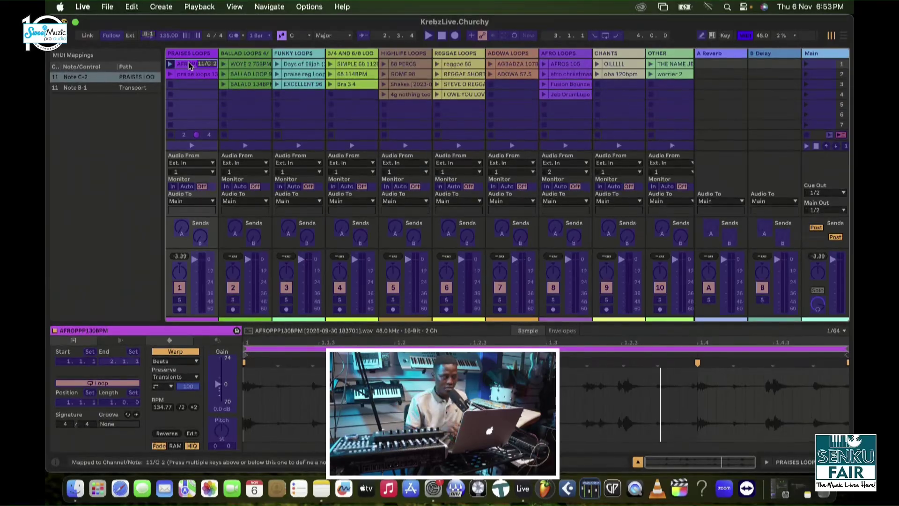
left_click(190, 76)
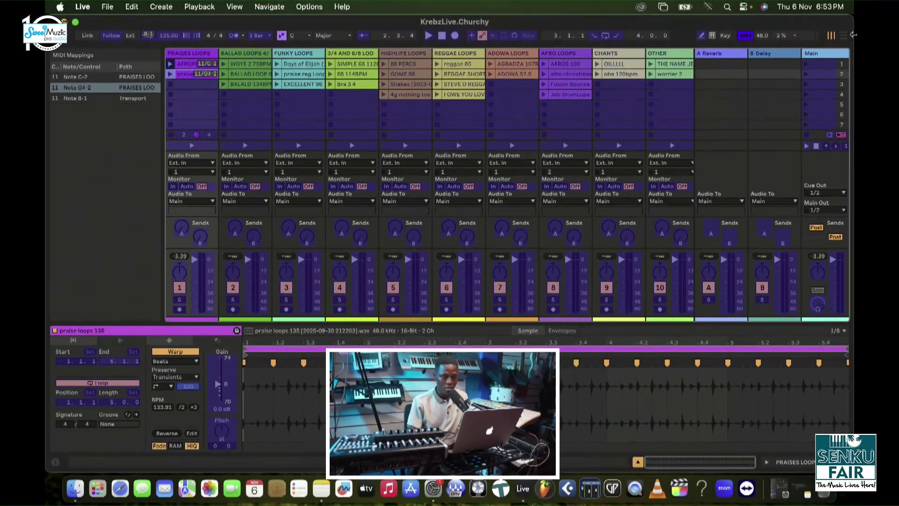
- MIDI-map the stop-all-clips control to a controller note and the Main volume to CC 9, and leave mapping mode
left_click(807, 135)
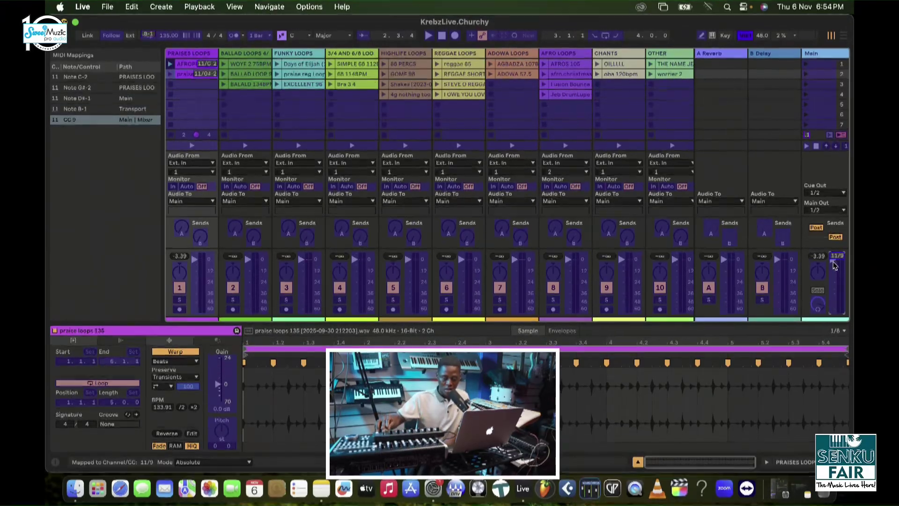
left_click(744, 36)
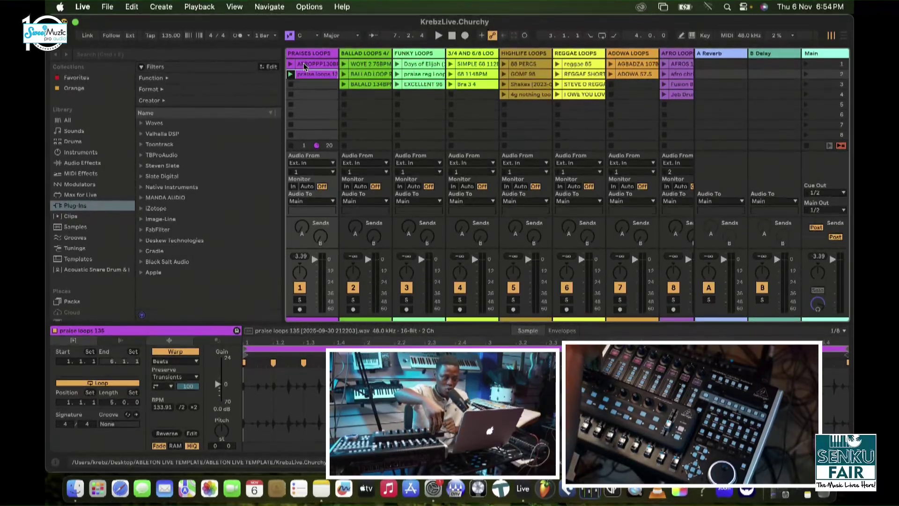
- Show the details of the AFROPPP130BPM clip on the PRAISES LOOPS track
left_click(304, 66)
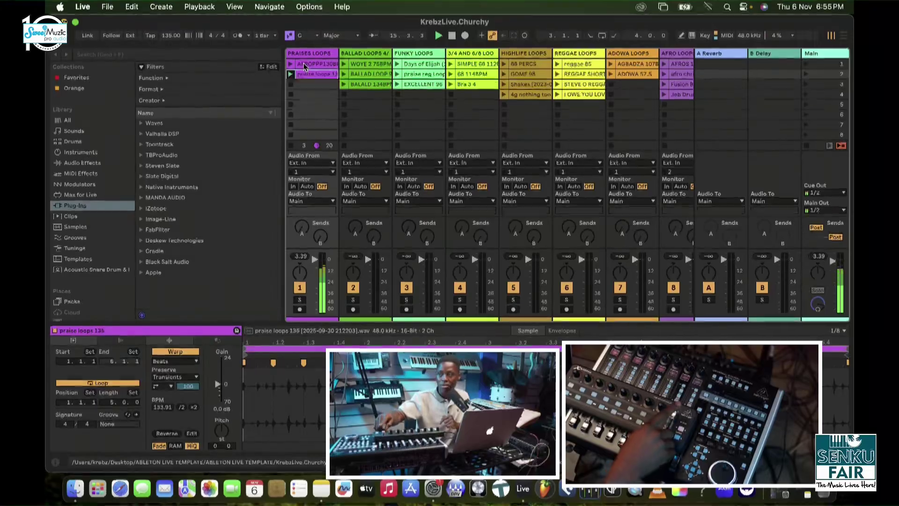
left_click(304, 65)
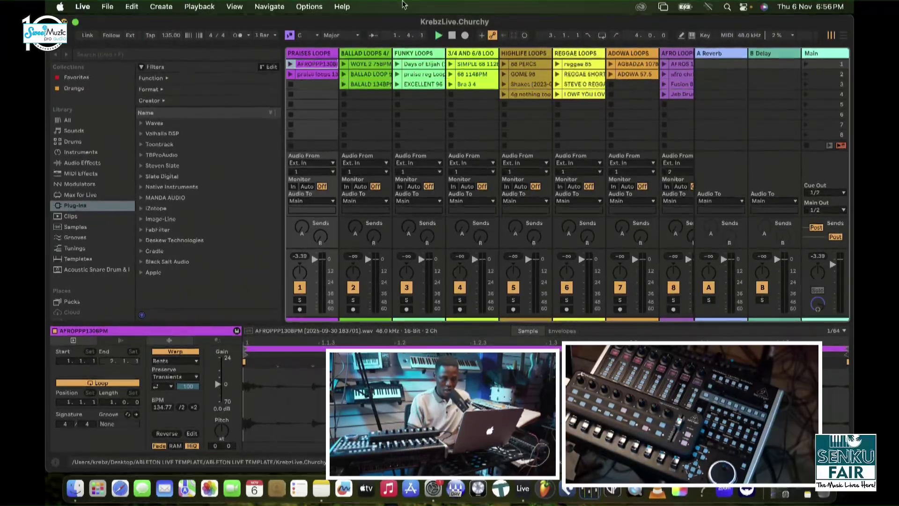
- Switch to Arrangement View and hide the browser
key("Tab")
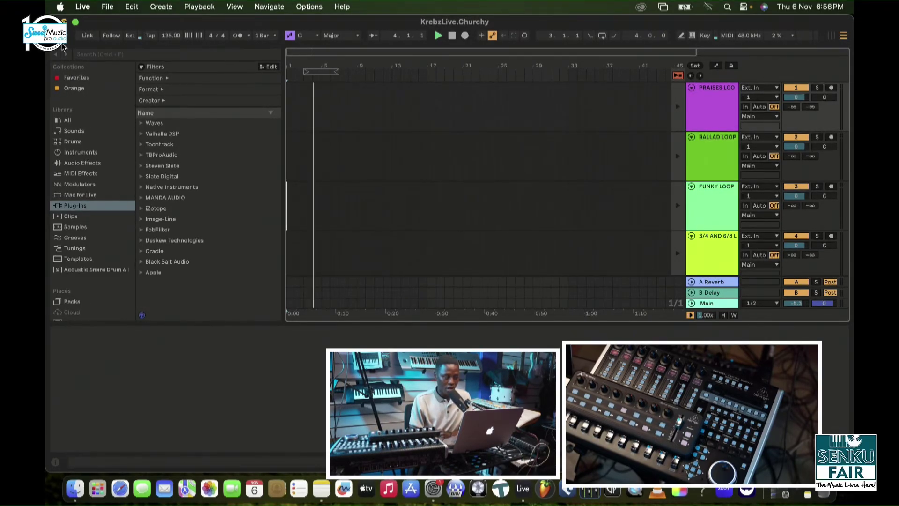
key("super+alt+b")
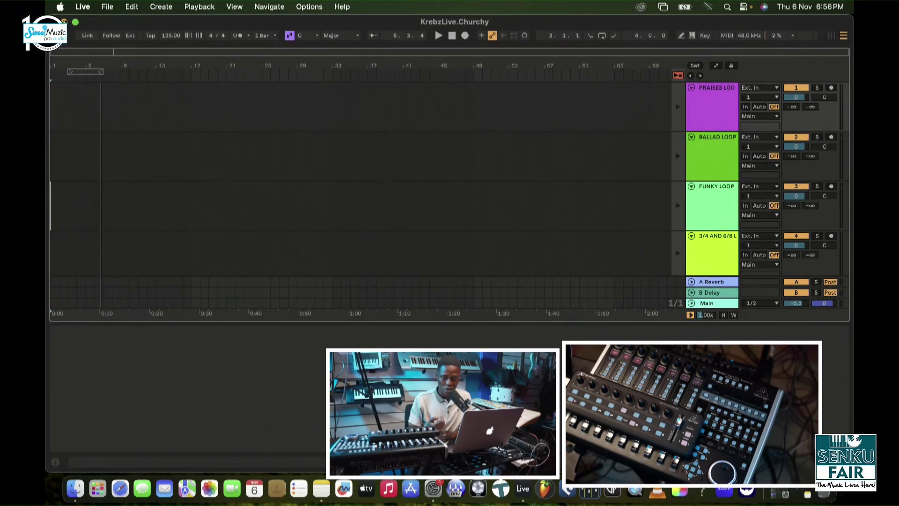
- Start arrangement recording briefly, turn recording off again and stop playback
key("F9")
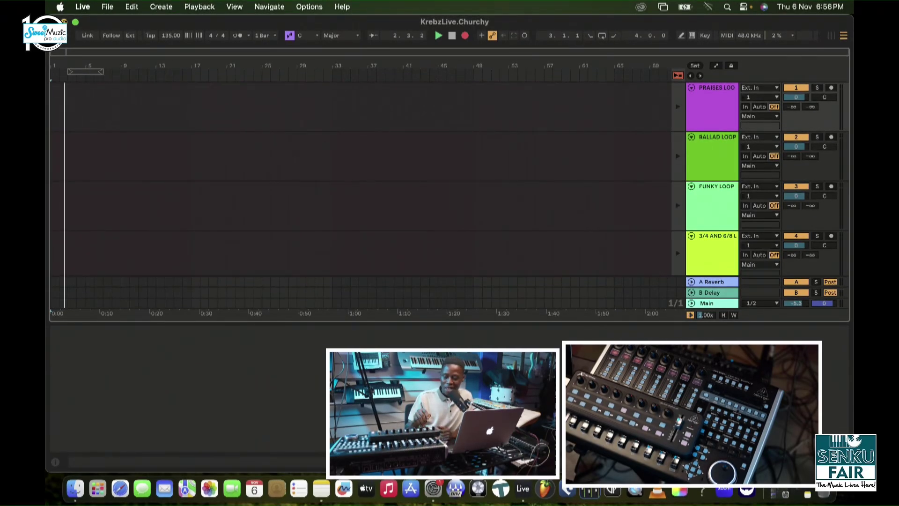
key("F9")
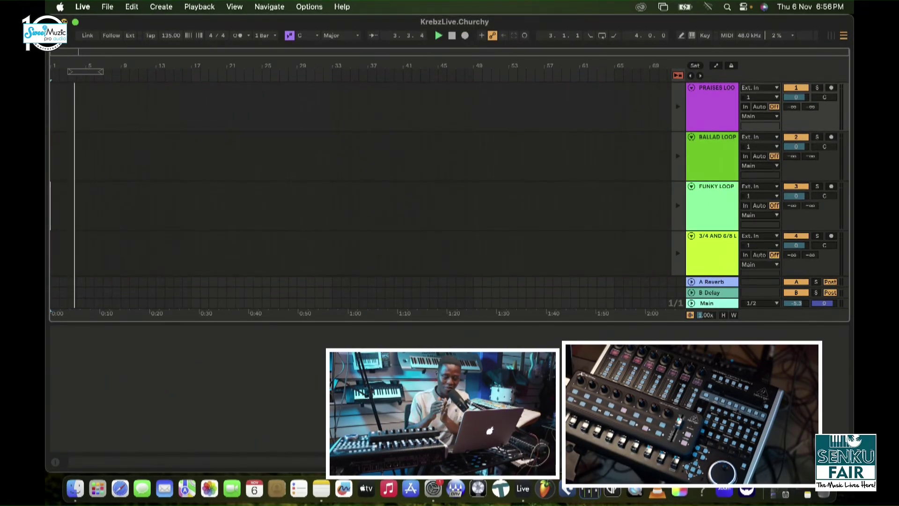
key("space")
key("space")
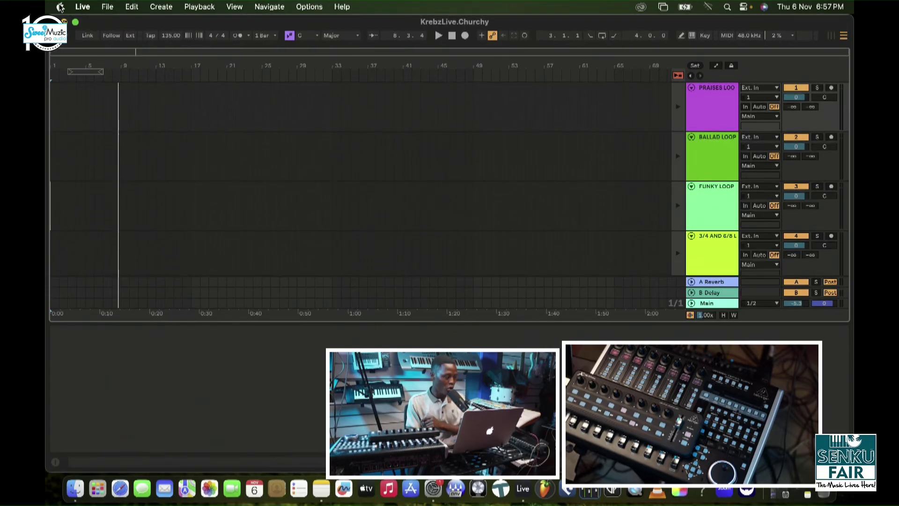
- Quit Live without saving KrebzLive.Churchy and reopen KrebzLive.Churchy.als from the ABLETON LIVE TEMPLATE folder in Finder
left_click(83, 6)
left_click(118, 121)
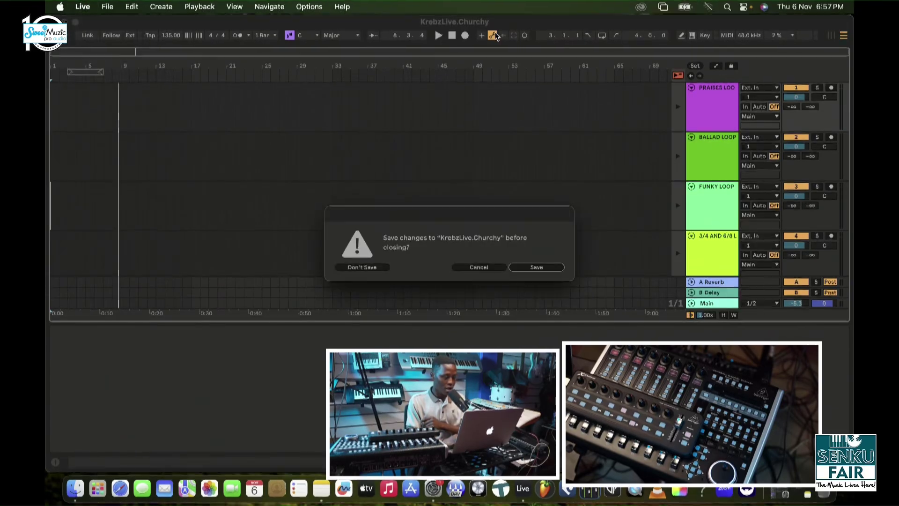
left_click(367, 267)
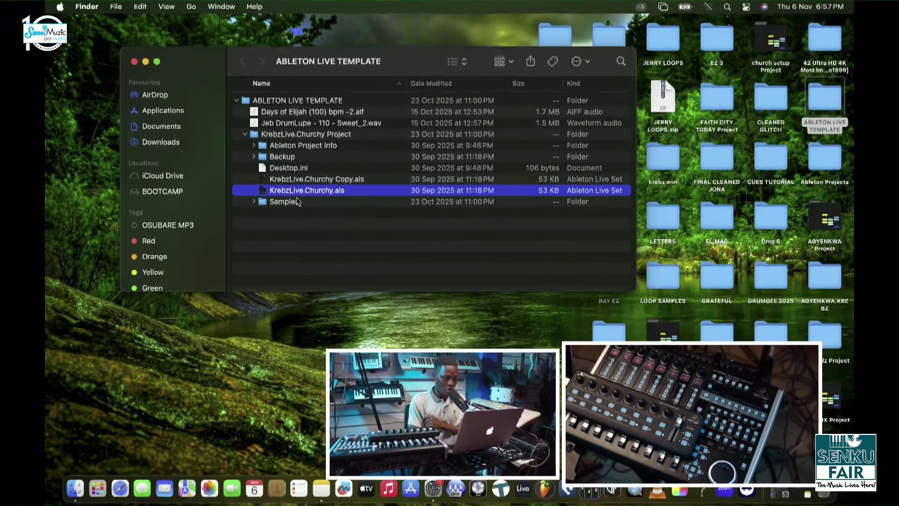
double_click(313, 191)
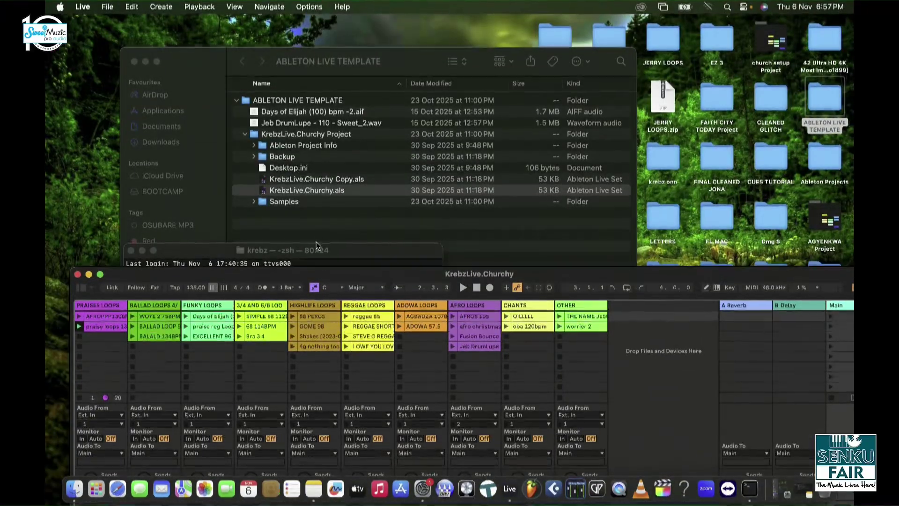
- Launch a second instance of Ableton Live 12 Suite from Terminal with open -n and the application's path
left_click(317, 245)
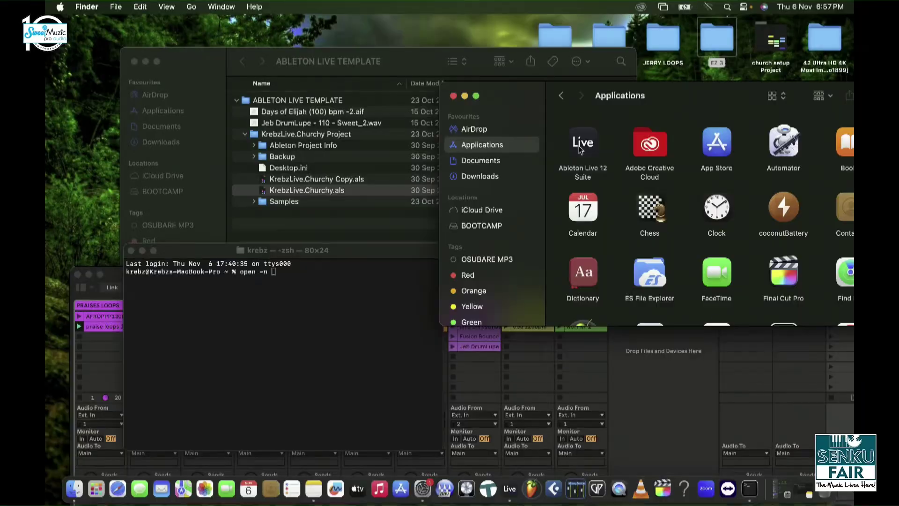
left_click_drag(583, 143, 290, 285)
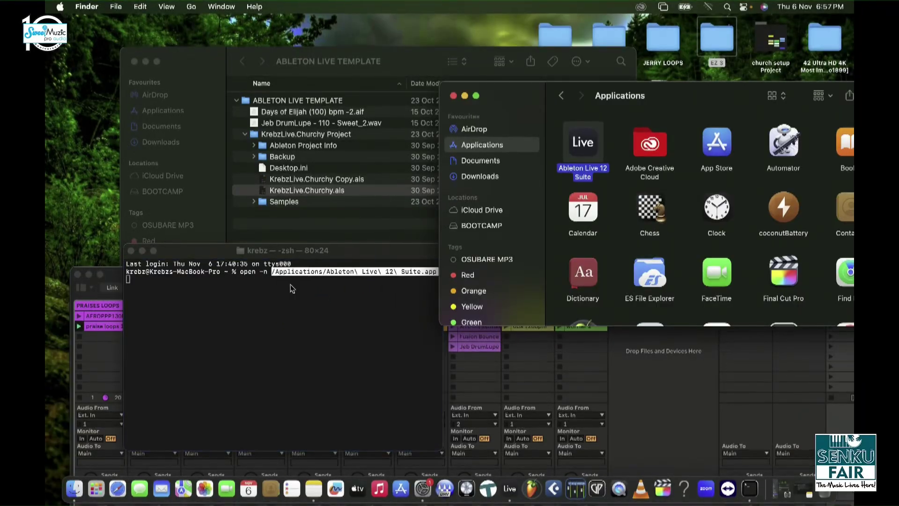
key("Return")
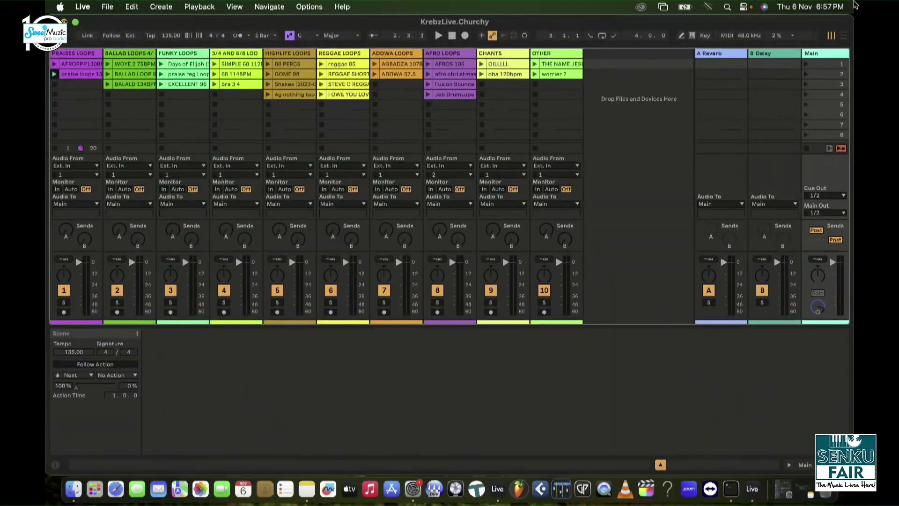
- MIDI-map the two PRAISES LOOPS clips to controller notes and the Main volume to pitch bend on channel 9, and leave mapping mode
left_click(727, 35)
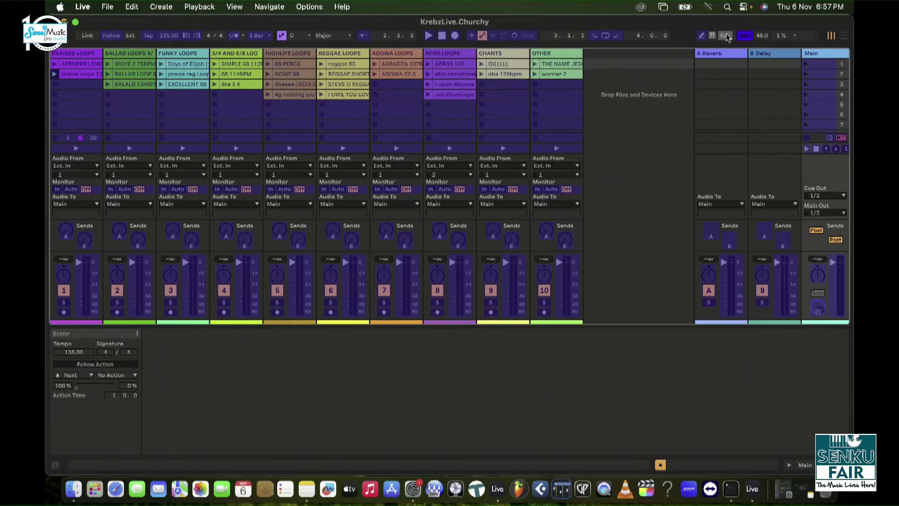
left_click(72, 66)
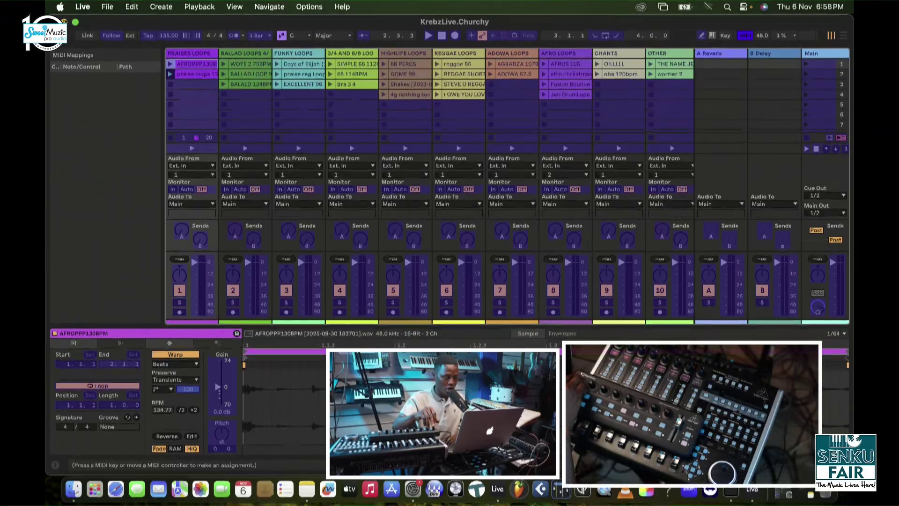
left_click(183, 75)
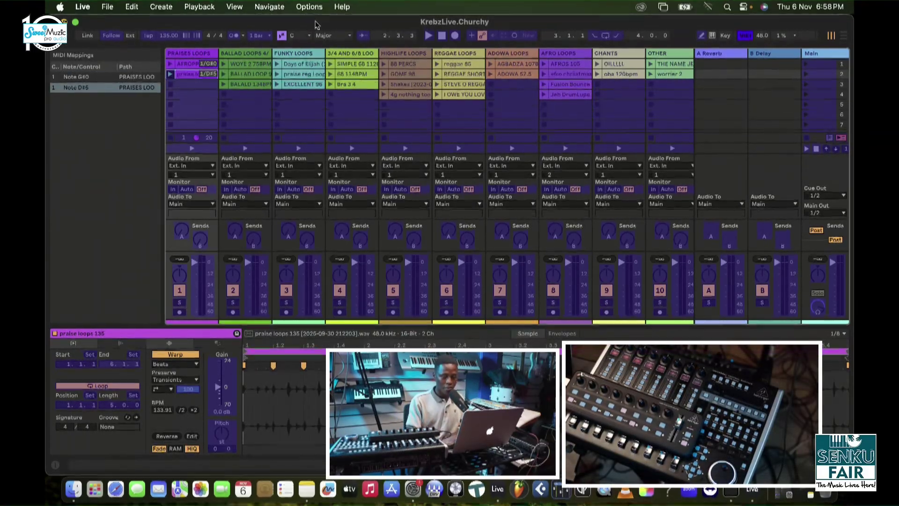
left_click(838, 265)
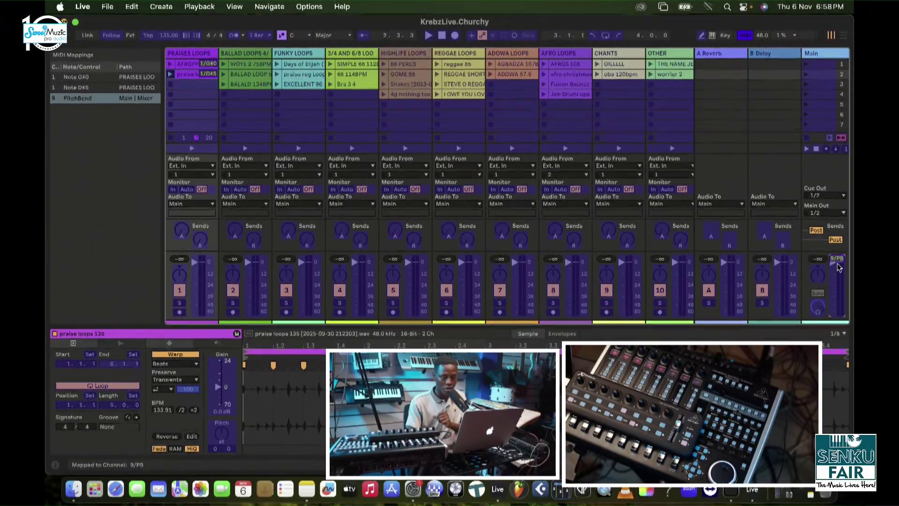
left_click(747, 36)
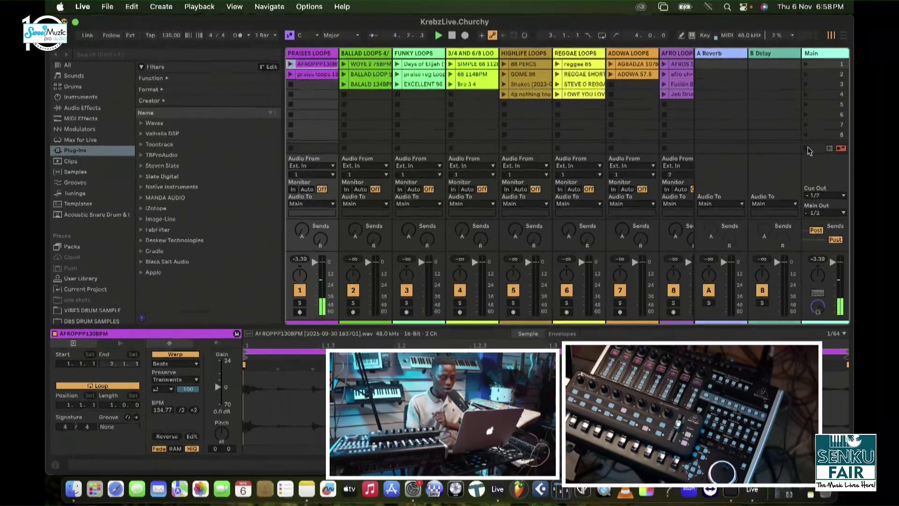
- Switch to the second Live instance and close its crash report help view
left_click(752, 491)
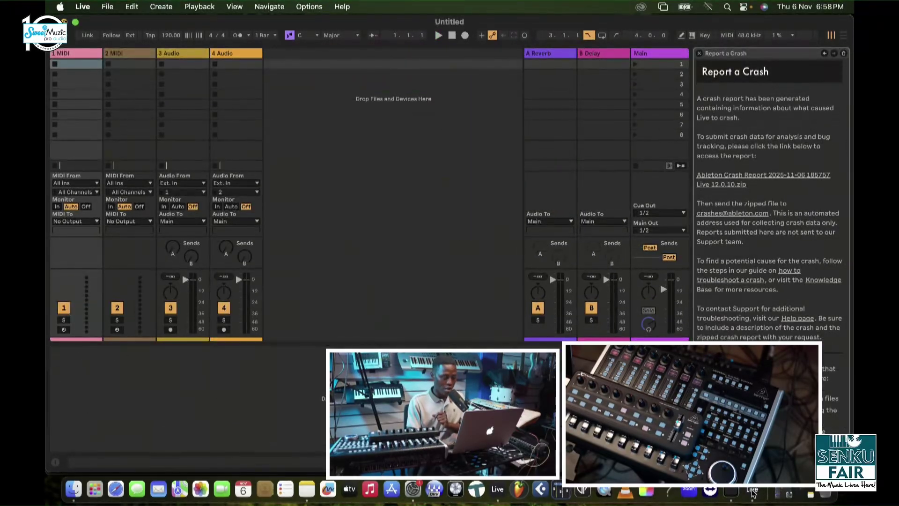
left_click(700, 54)
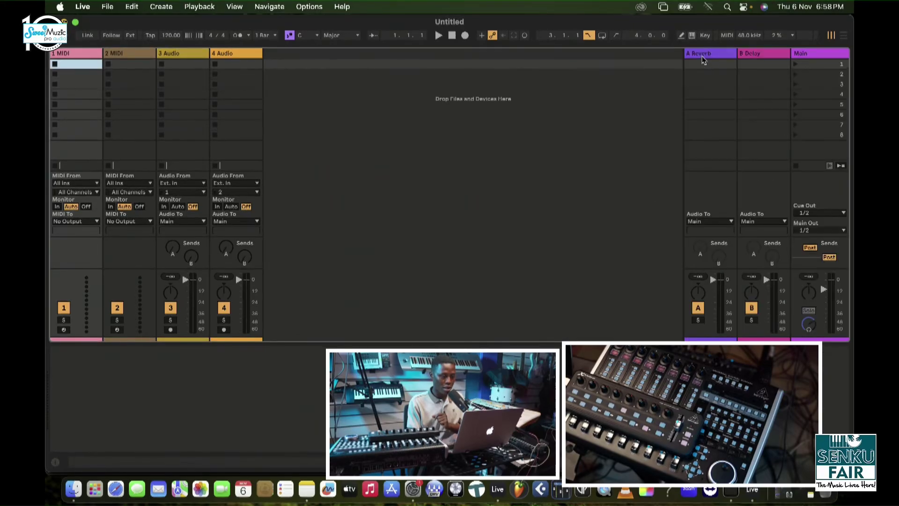
left_click(82, 7)
mouse_move(101, 6)
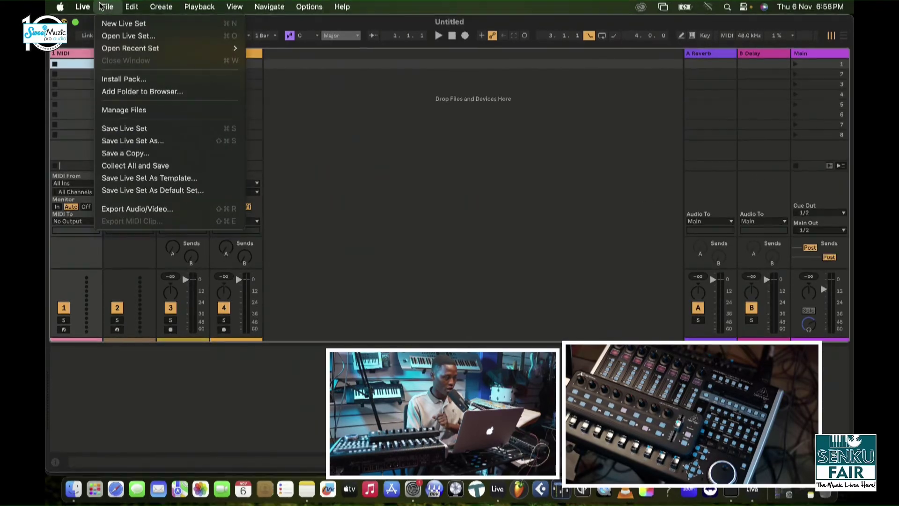
mouse_move(141, 48)
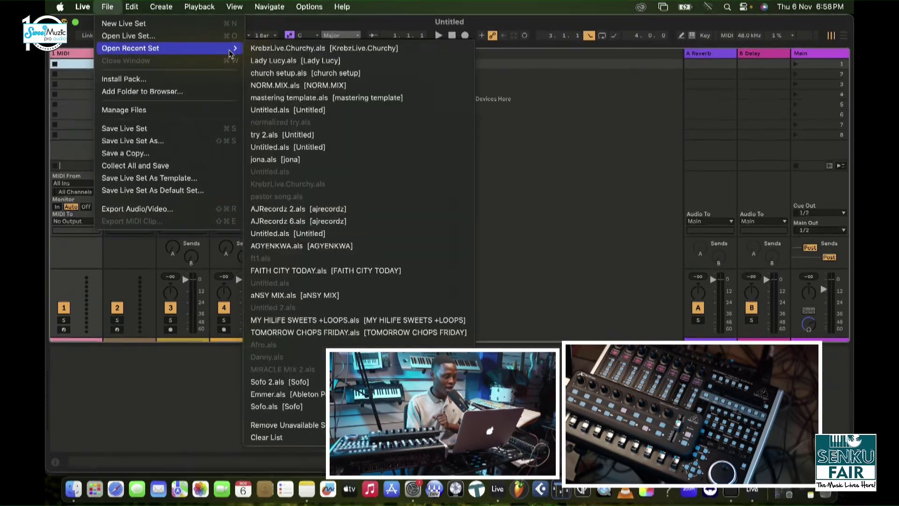
left_click(277, 61)
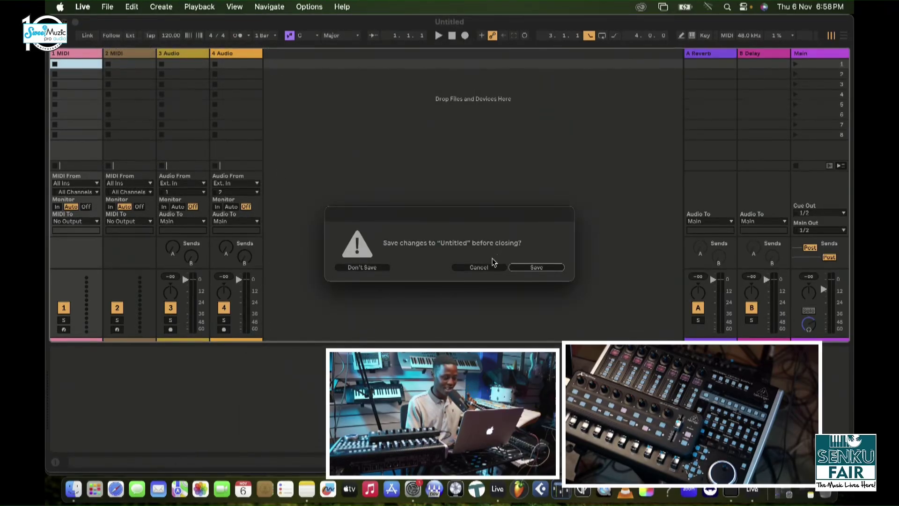
left_click(479, 266)
- Open Lady Lucy.als from the Lady Lucy Project folder without saving the Untitled set
left_click(108, 6)
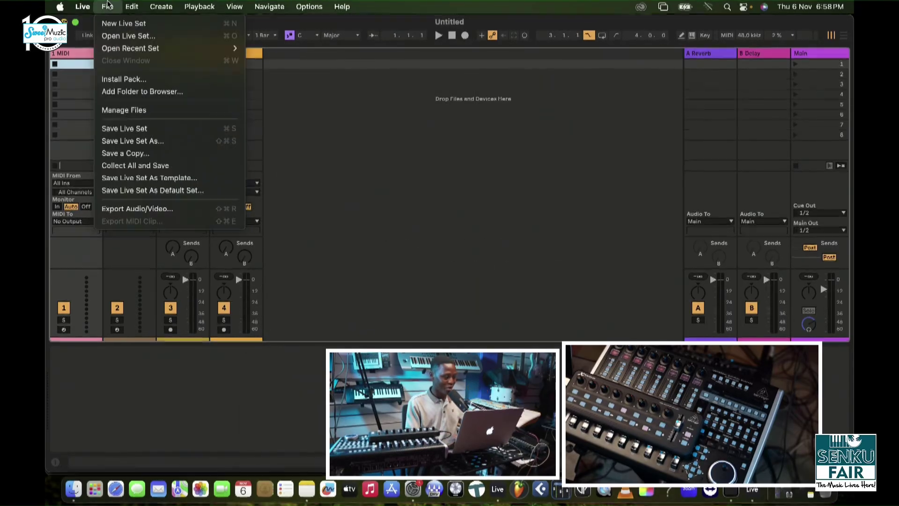
left_click(138, 37)
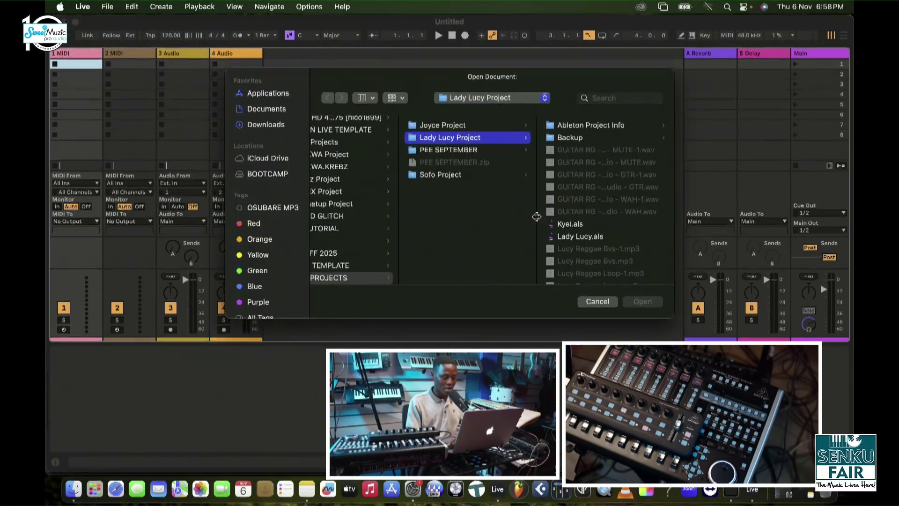
left_click(573, 238)
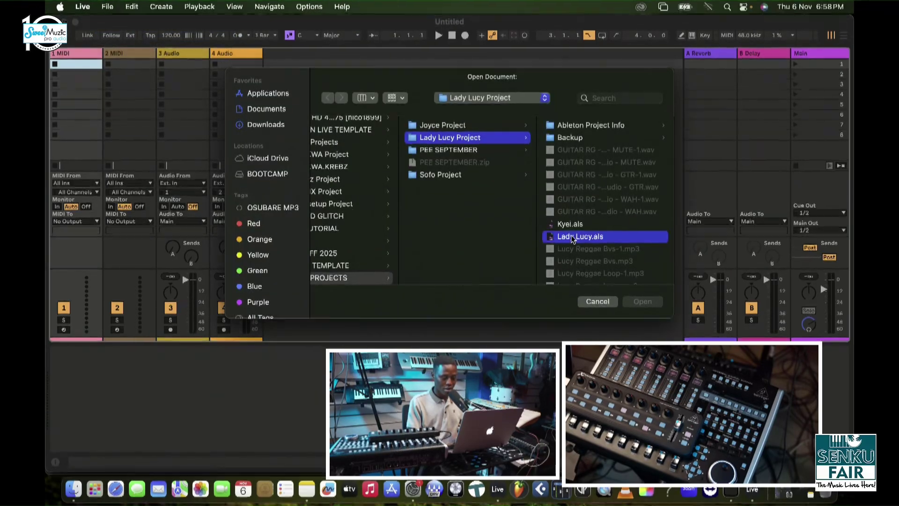
left_click(643, 301)
left_click(371, 263)
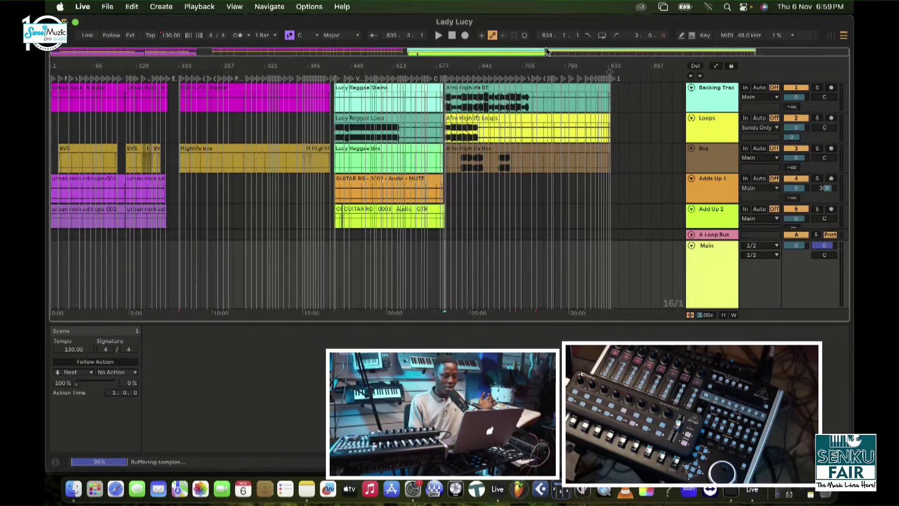
- Examine the songs, clips and locators across the Lady Lucy arrangement and its tracks in Session View
left_click(387, 163)
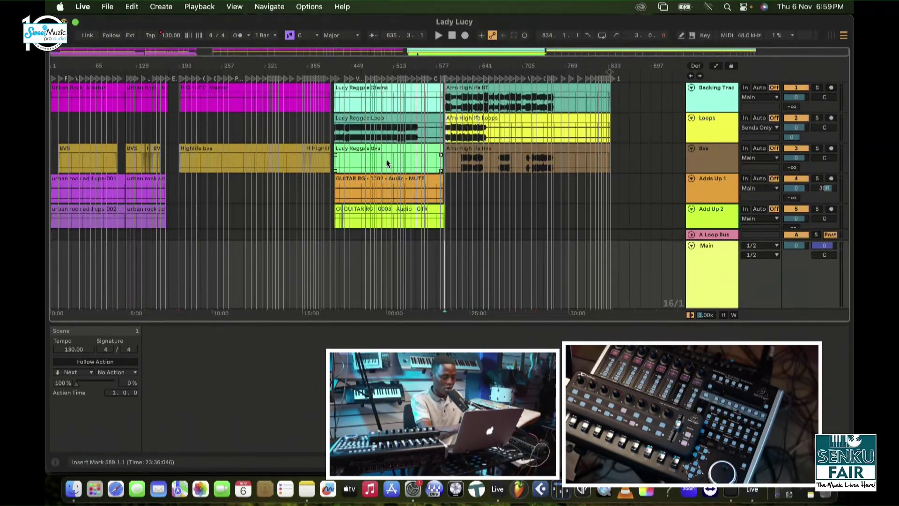
left_click(442, 101)
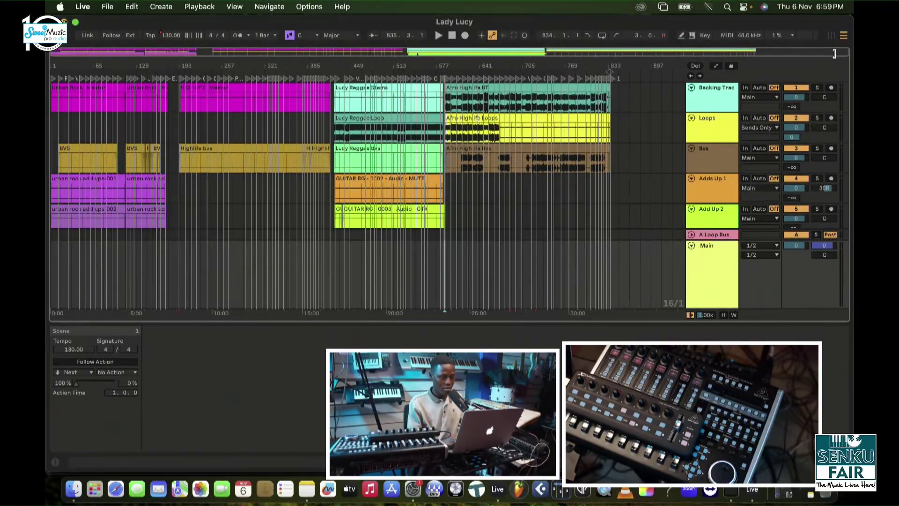
left_click_drag(848, 52, 454, 46)
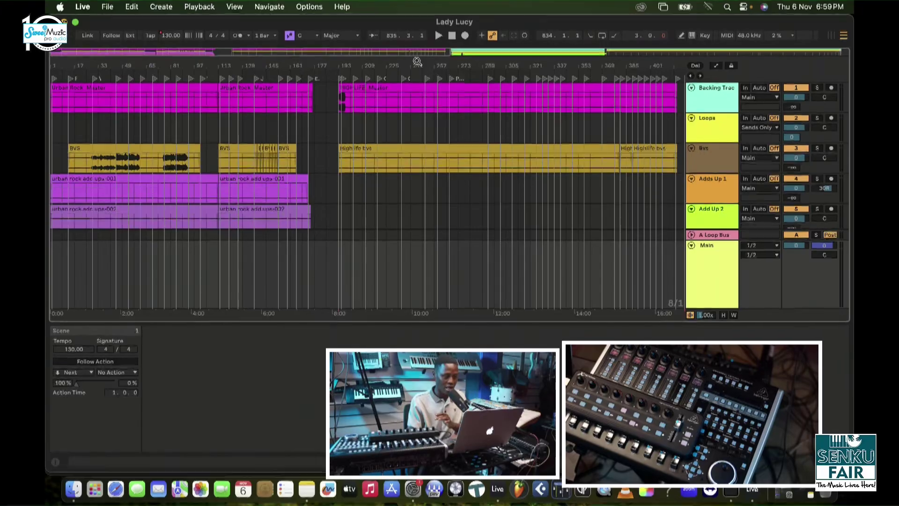
key("minus")
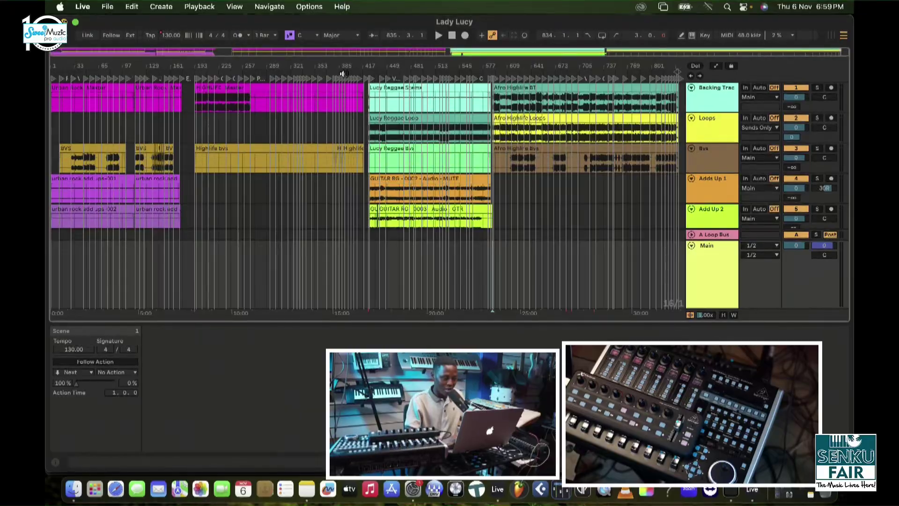
key("plus")
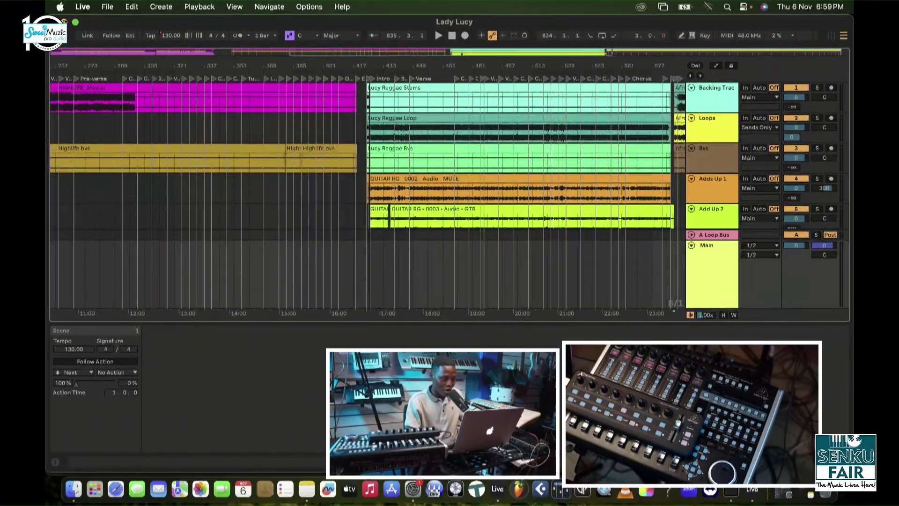
key("minus")
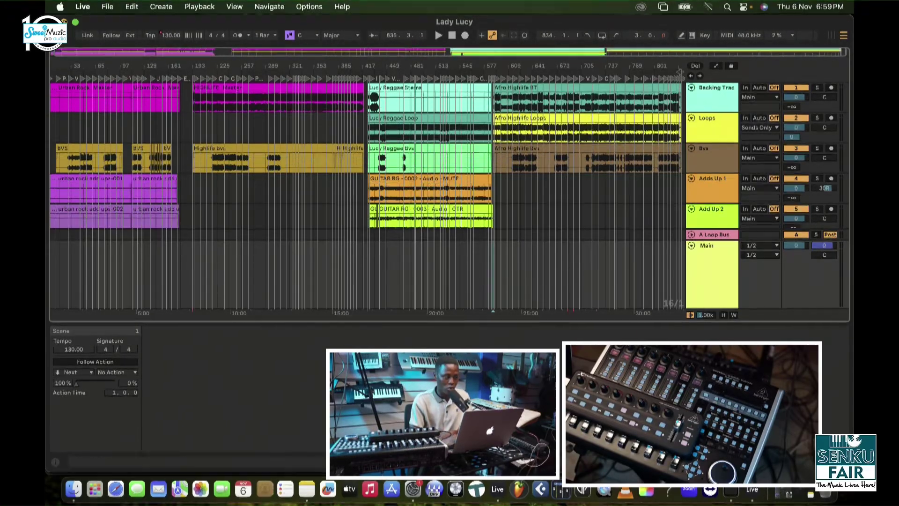
key("alt+super+b")
key("Tab")
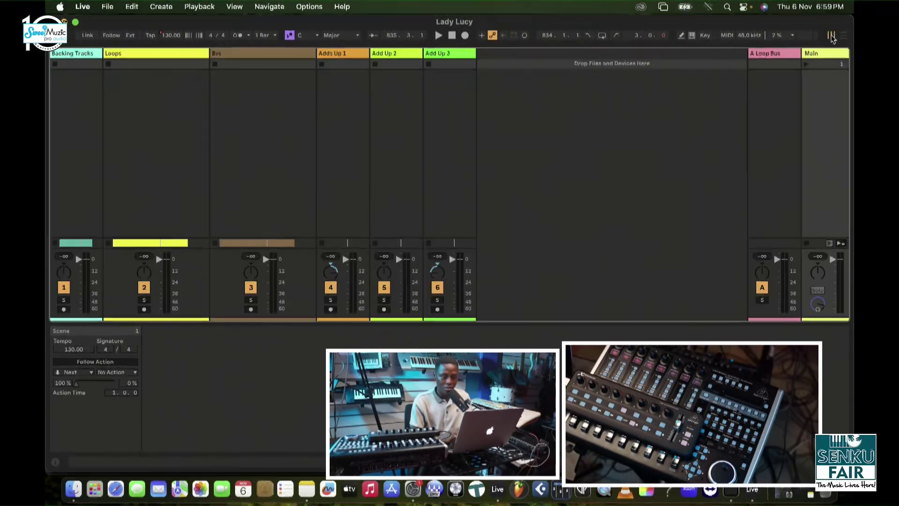
key("Tab")
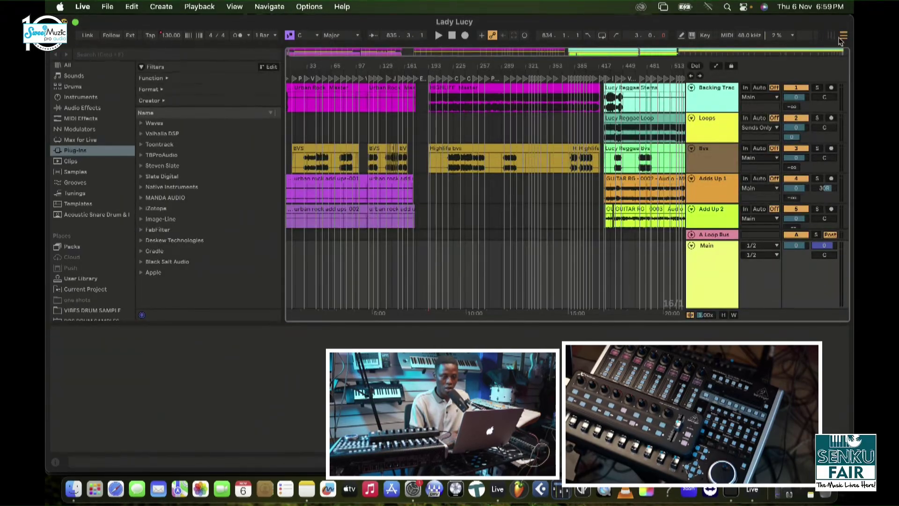
- Enter MIDI mapping mode and find the first song's section locators at the start of the arrangement
left_click(727, 35)
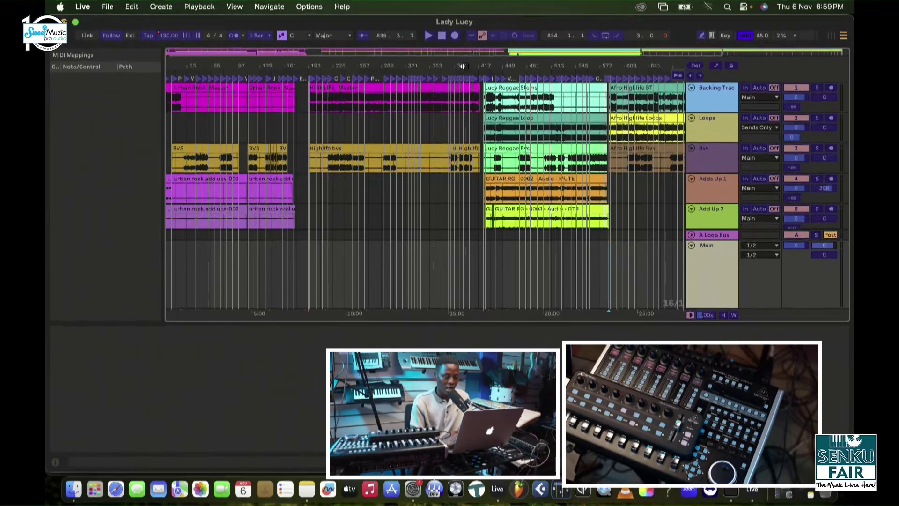
key("plus")
key("plus")
key("plus")
key("plus")
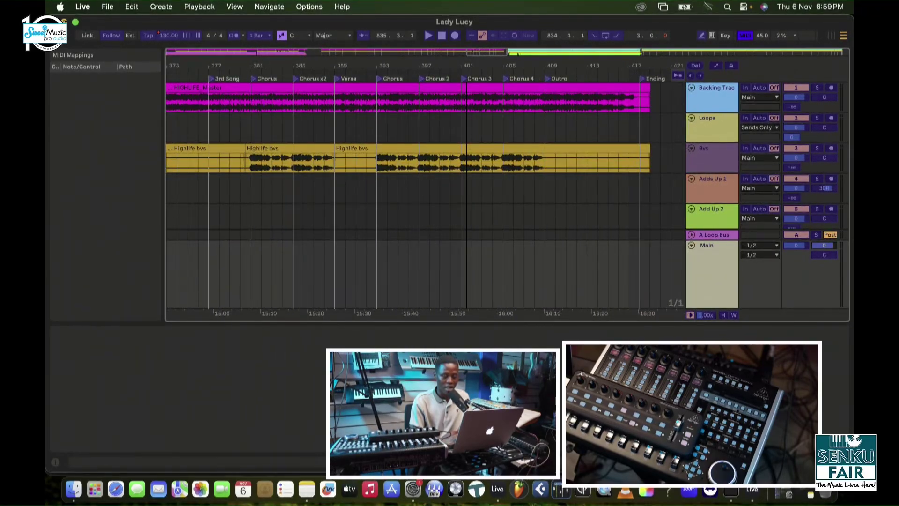
scroll(534, 141, "down", 3)
scroll(543, 121, "left", 10)
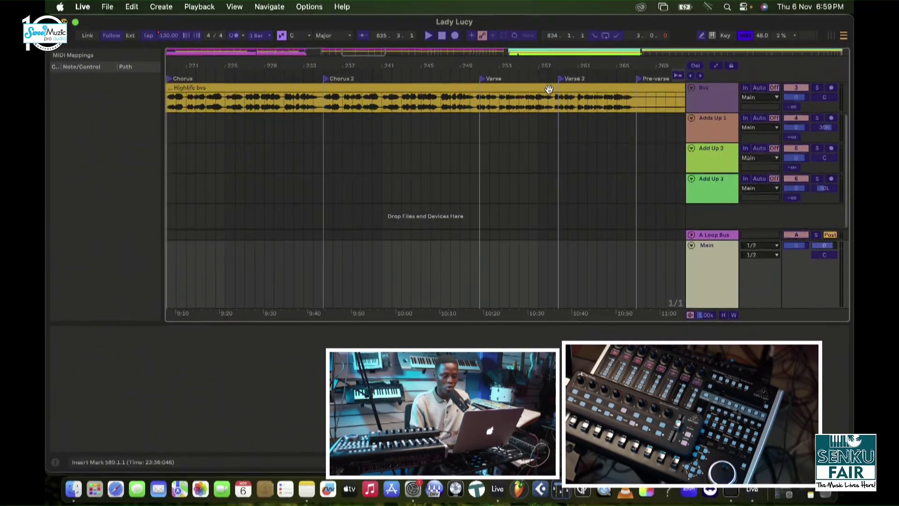
key("w")
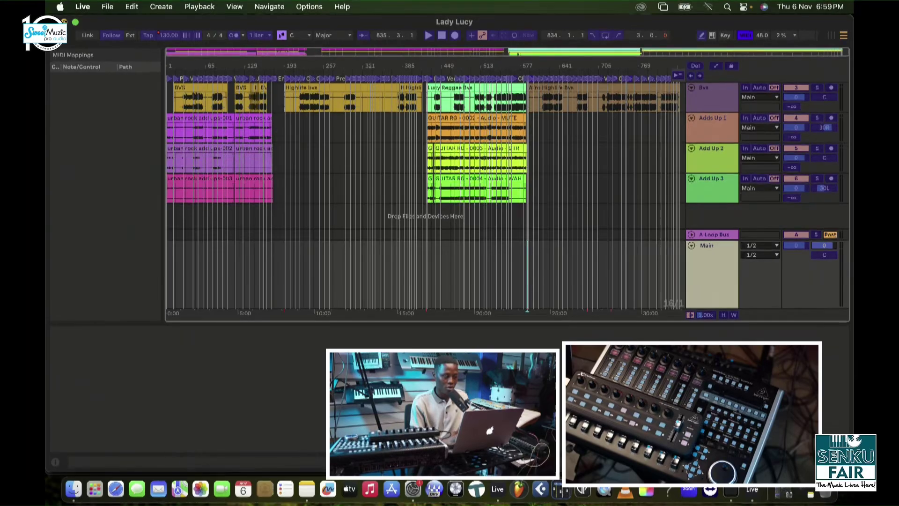
left_click_drag(170, 66, 171, 182)
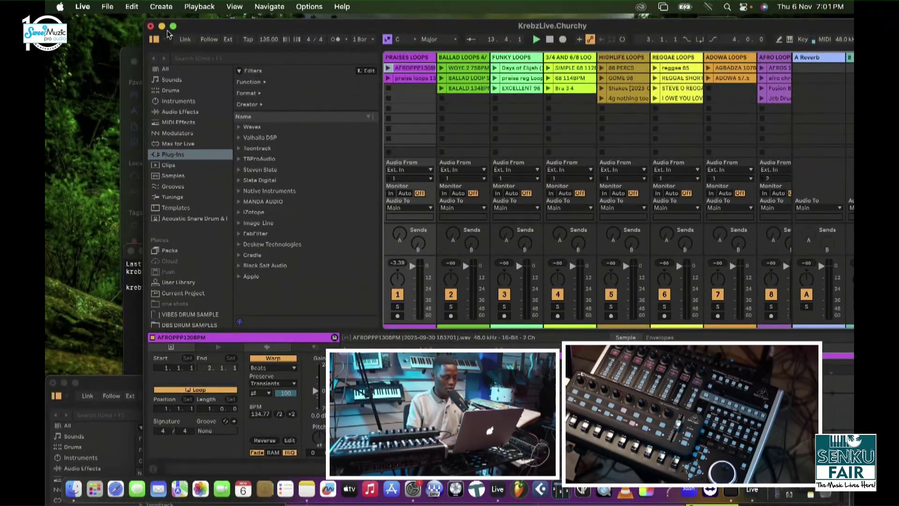
- Close the KrebzLive.Churchy set without saving its changes
left_click(151, 26)
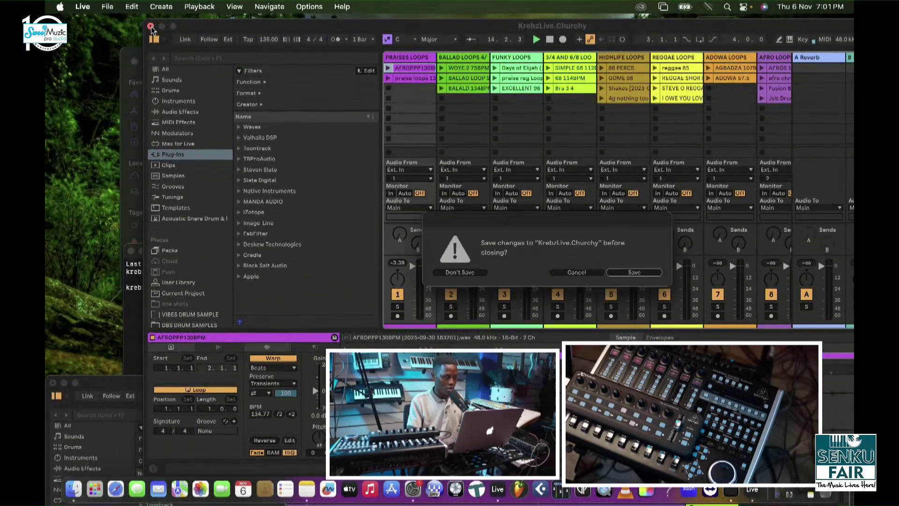
left_click(450, 273)
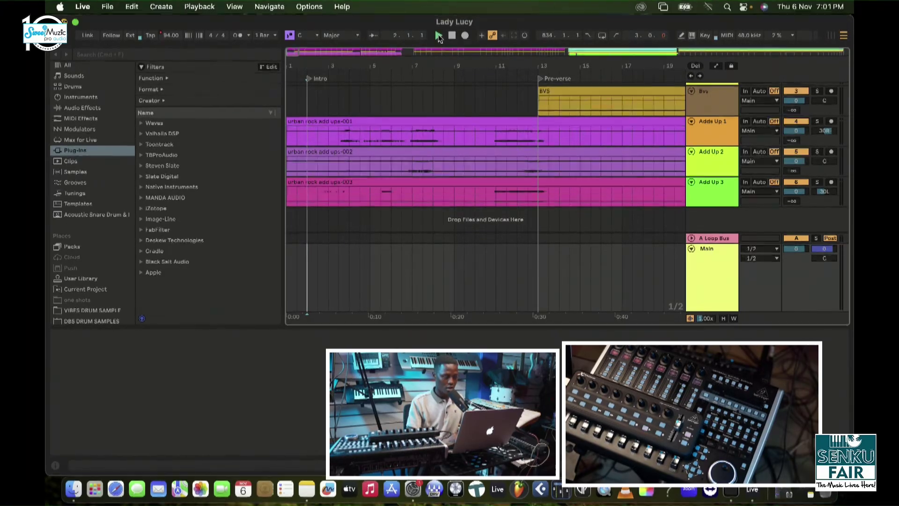
- Play the Lady Lucy arrangement from the Intro locator and check its MIDI mappings for the locators
left_click(438, 36)
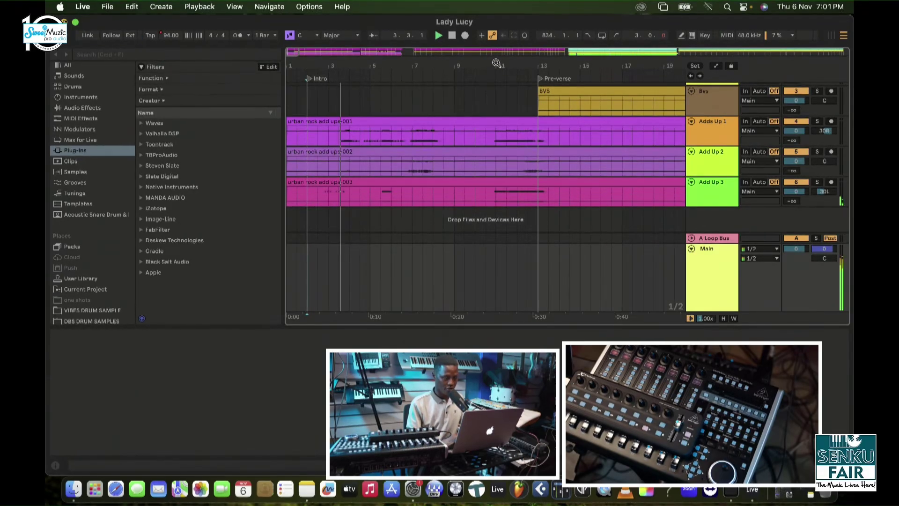
left_click_drag(497, 64, 497, 49)
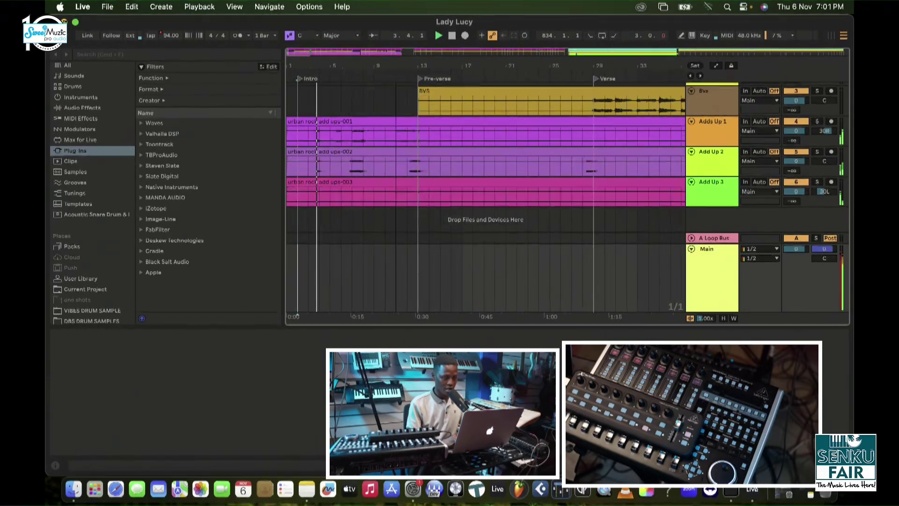
left_click(727, 35)
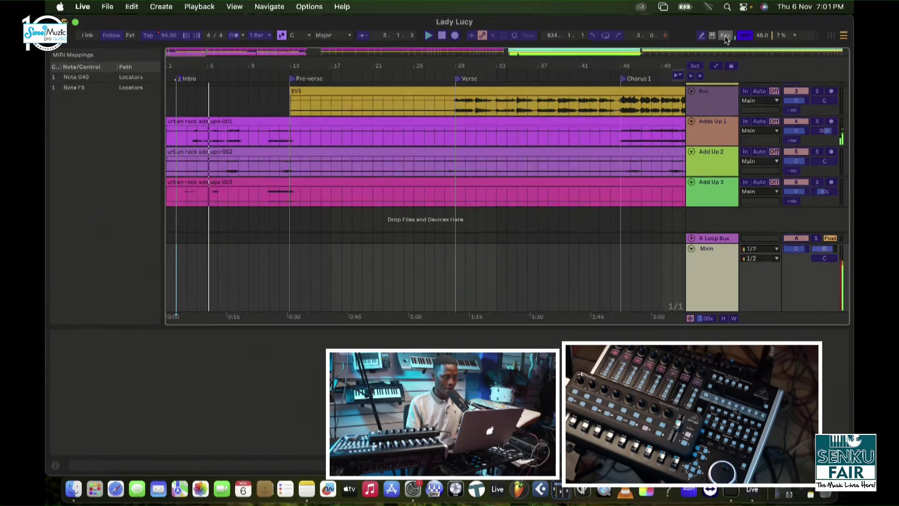
key("super+m")
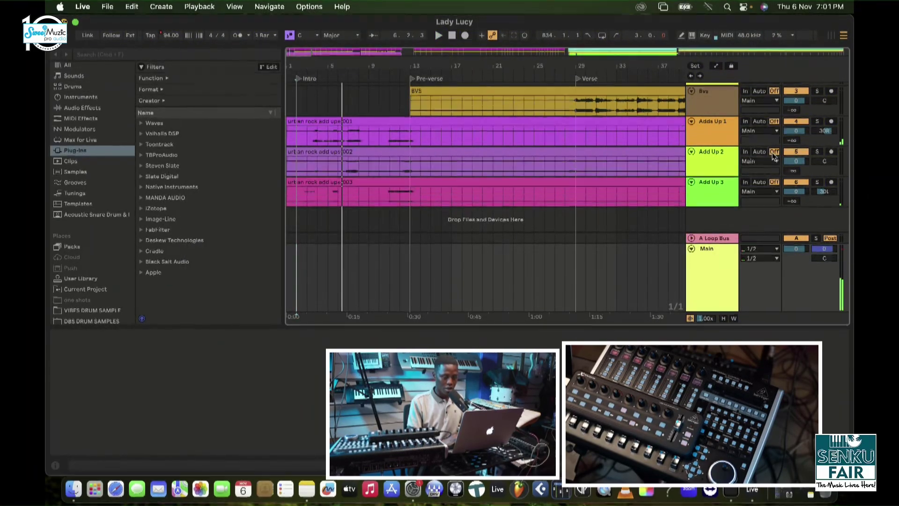
- Search the plug-ins for "limiter", add L1 limiter (s) to the Main track in Session View and close its window
key("Tab")
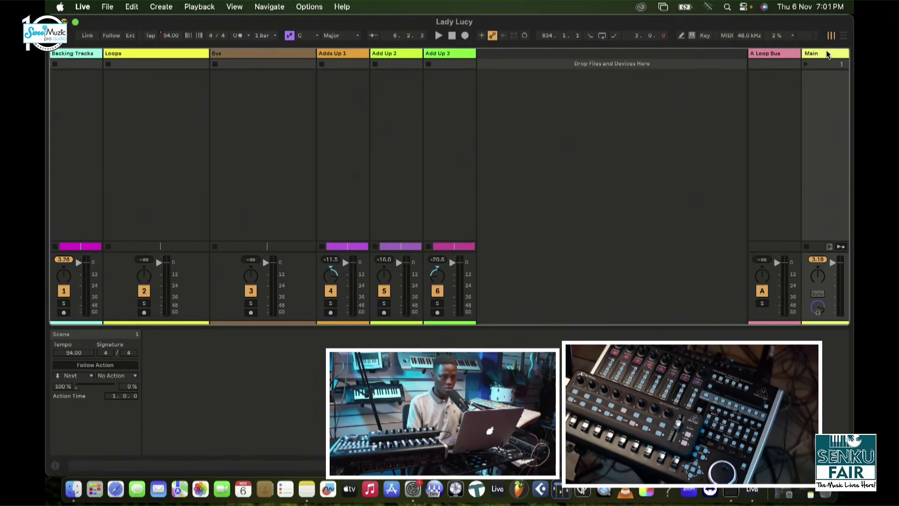
key("super+alt+b")
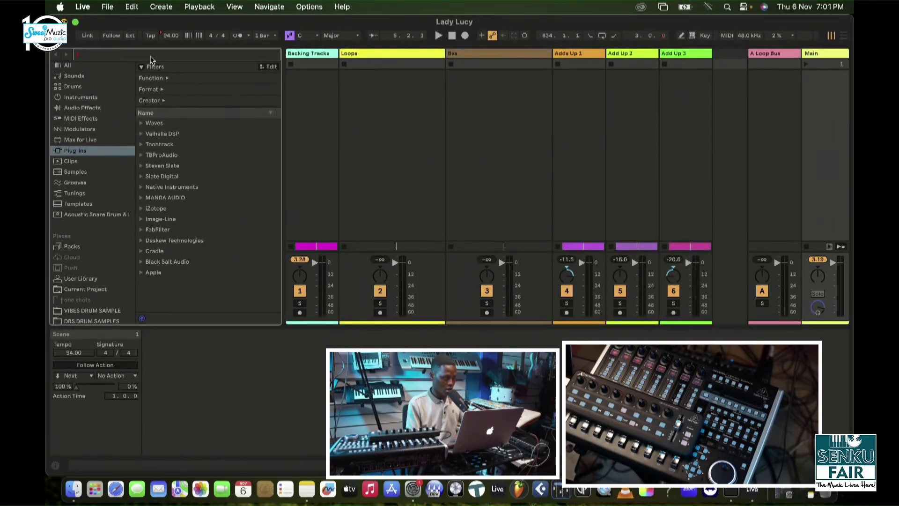
type("limiter")
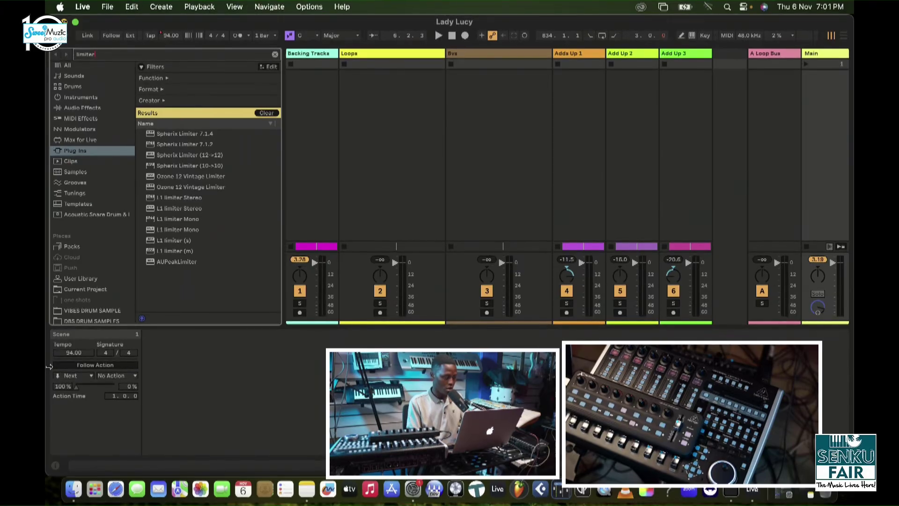
left_click_drag(173, 239, 814, 164)
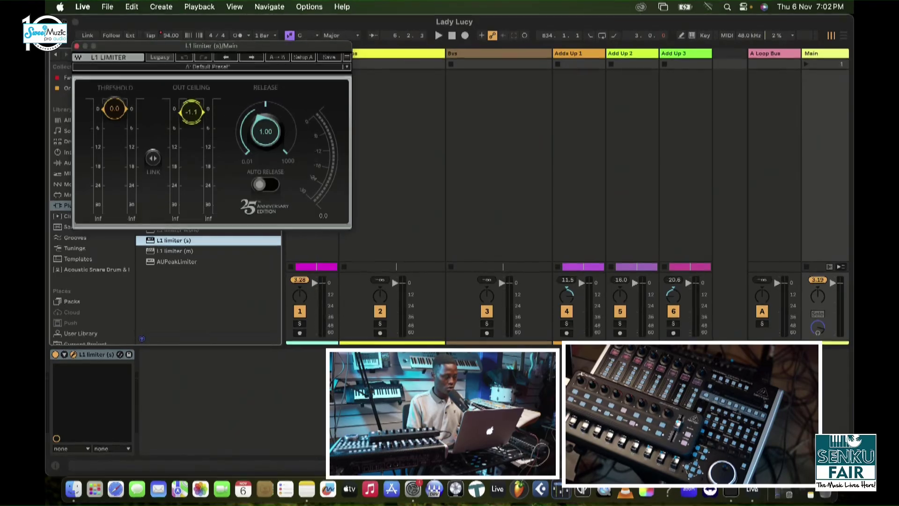
left_click(77, 46)
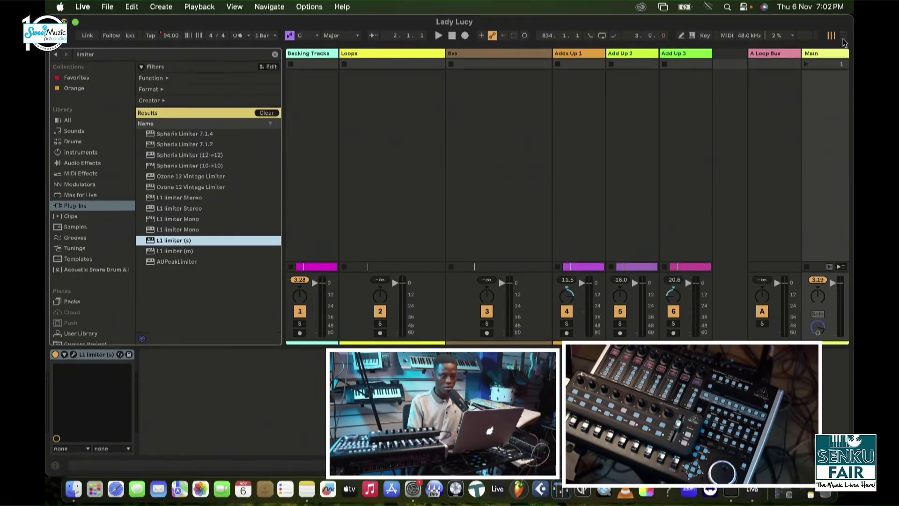
- Switch to Arrangement View, enter MIDI mapping mode and select the Intro locator for mapping
left_click(844, 38)
left_click(745, 35)
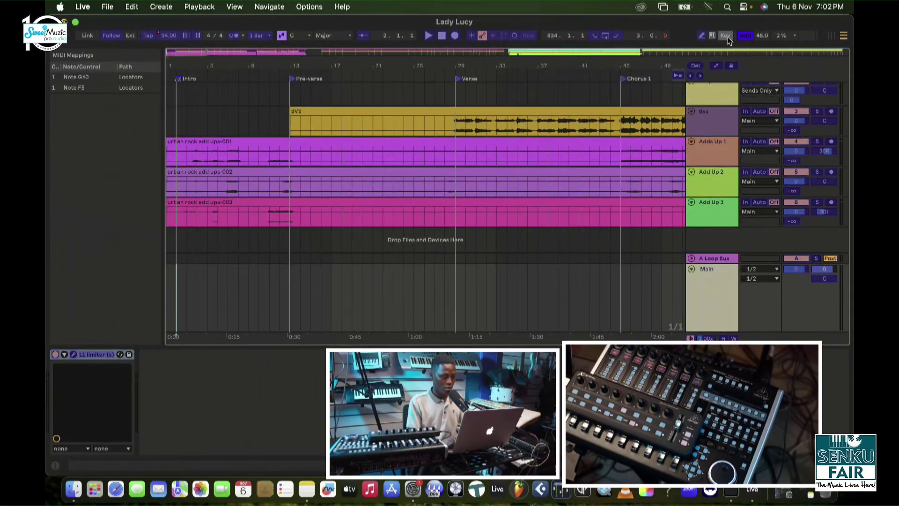
left_click(177, 80)
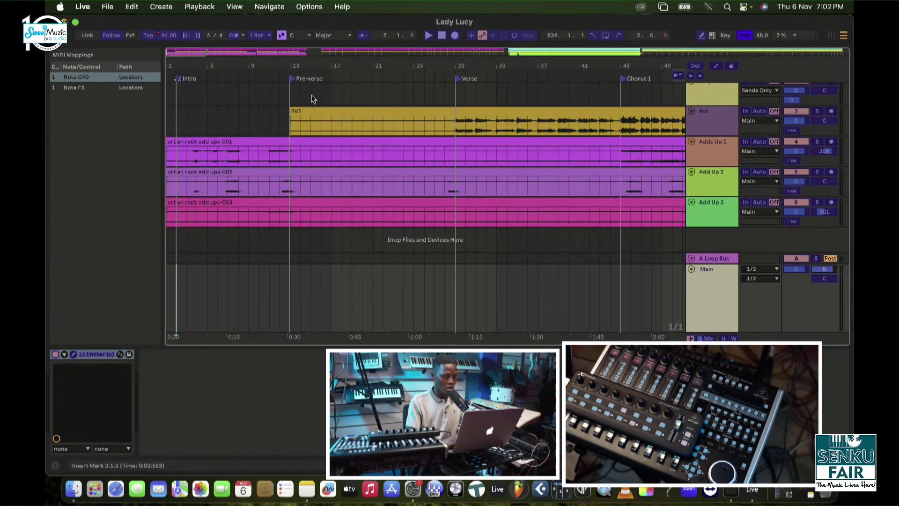
- Map a controller button to the Chorus 1st locator, replacing its previous mapping to the Reggae locator, and leave MIDI mapping mode
key("minus")
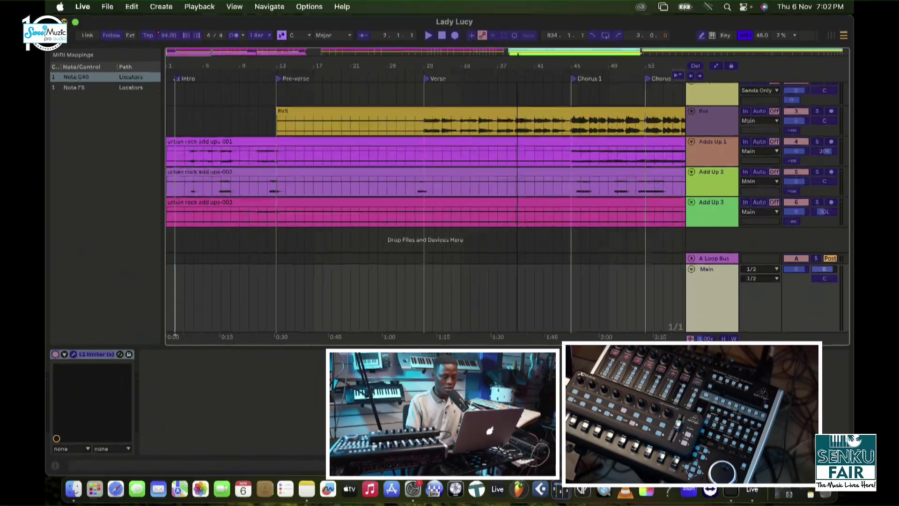
key("minus")
key("minus")
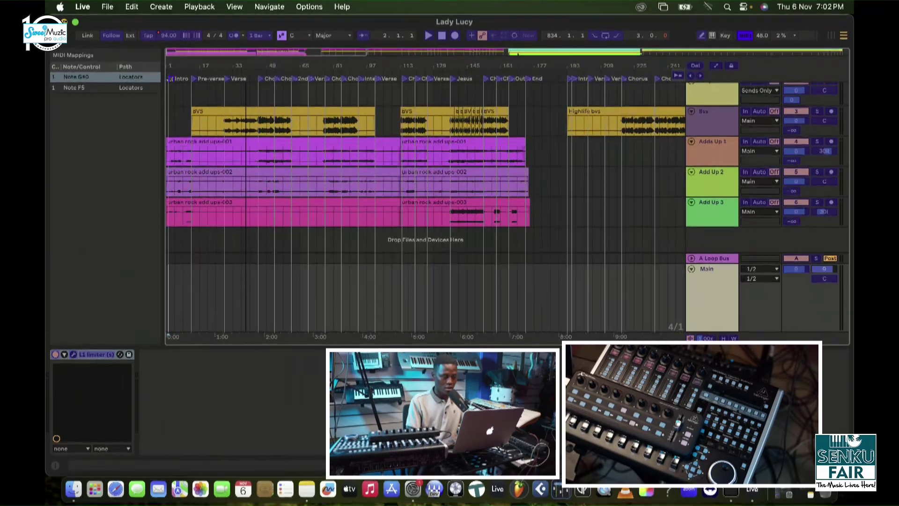
left_click(404, 82)
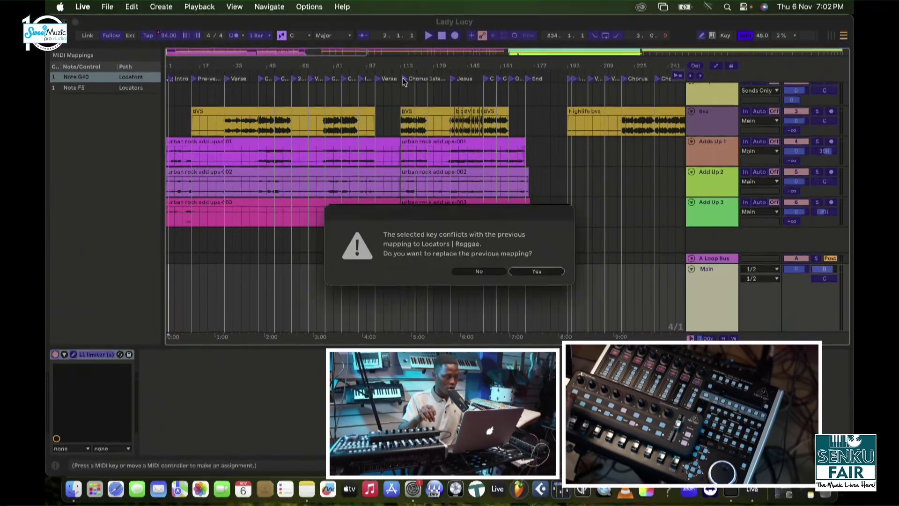
left_click(537, 271)
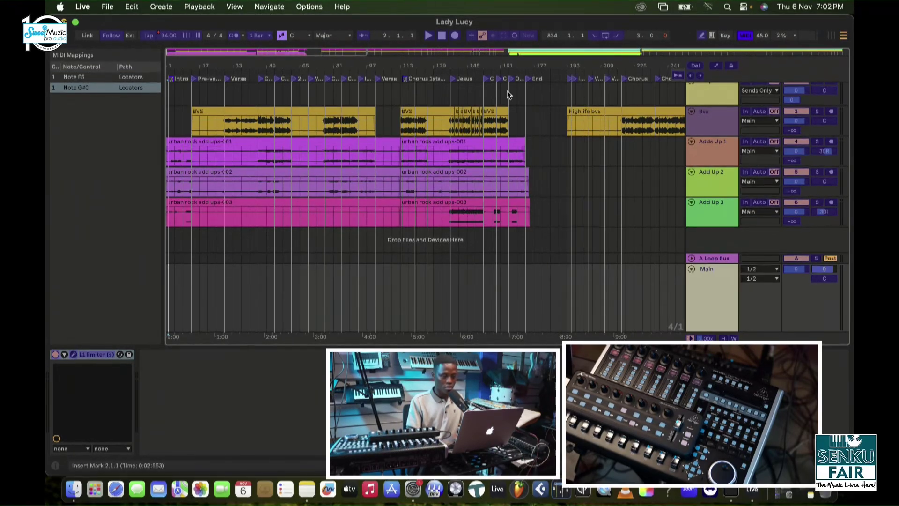
left_click(744, 35)
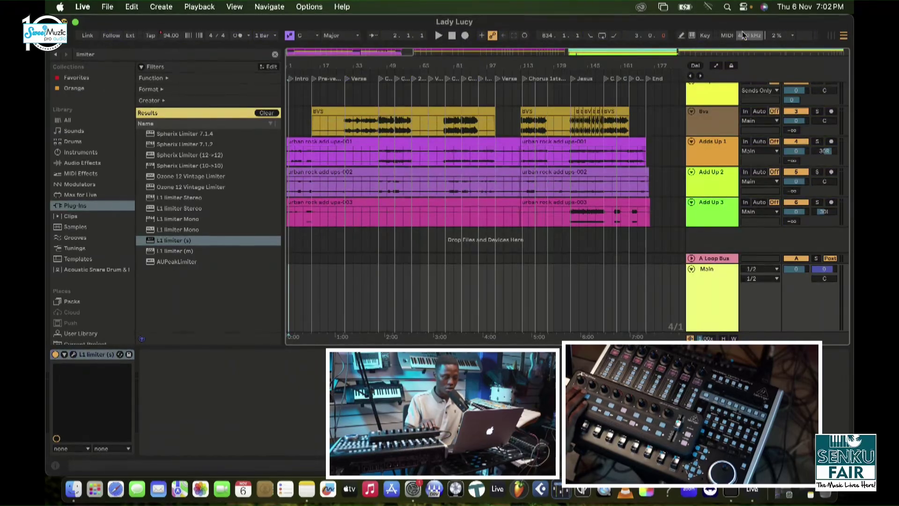
- Play the arrangement from the Chorus 1st locator to test its new mapping and examine that section closely
key("space")
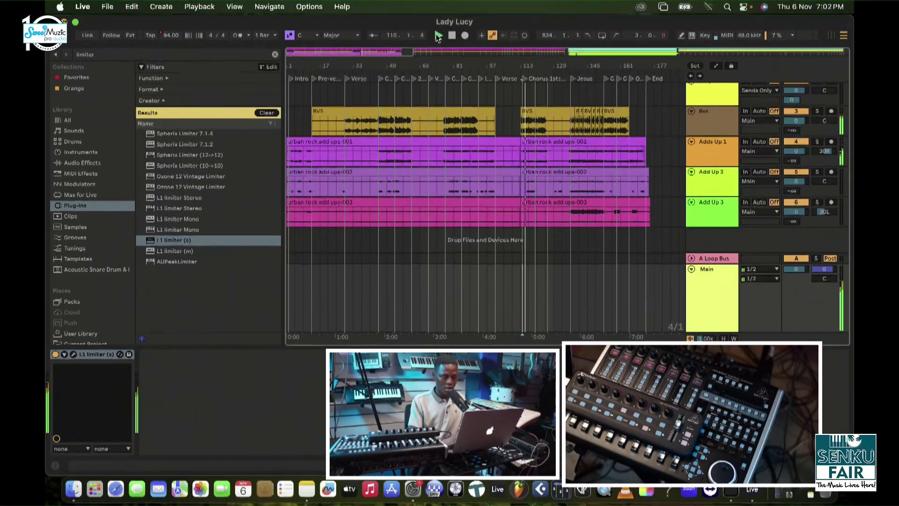
key("plus")
key("plus")
key("plus")
key("plus")
key("plus")
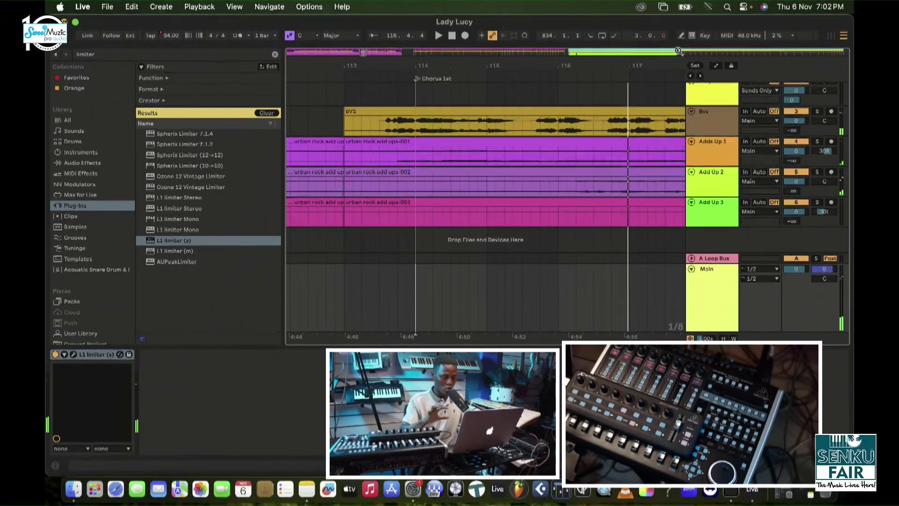
- Map the transport's Play control to channel 1 note A#5, leave MIDI mapping mode and play from the Intro locator
left_click_drag(549, 68, 549, 28)
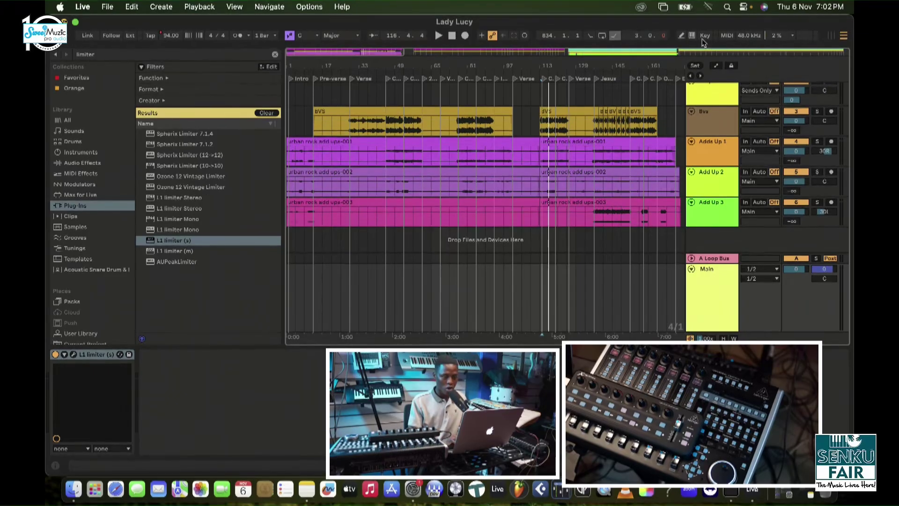
key("super+m")
left_click(431, 38)
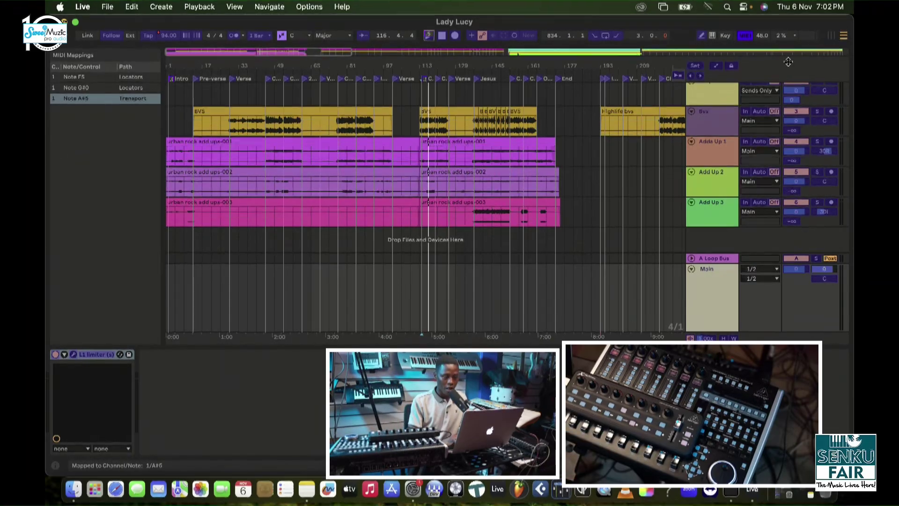
left_click(744, 34)
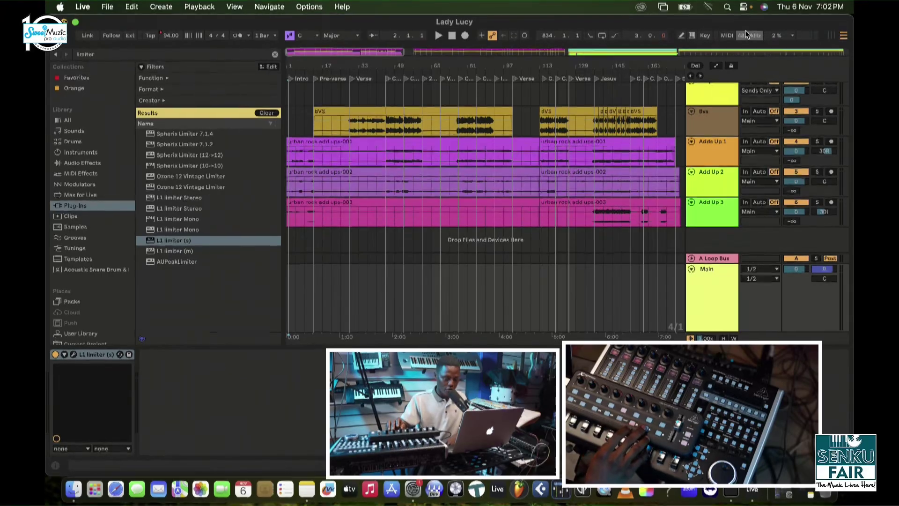
key("space")
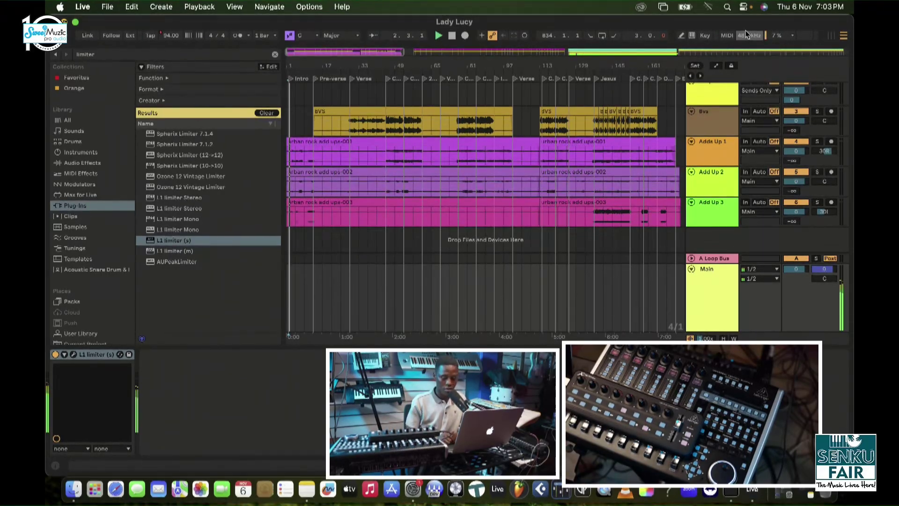